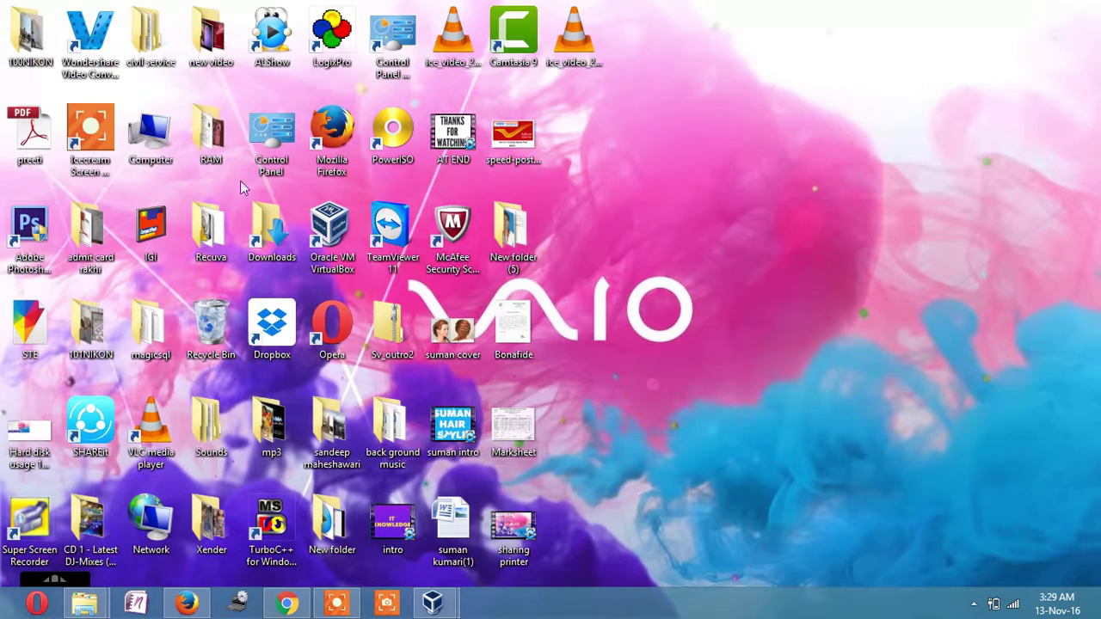
Open the advanced sharing settings of the New Volume (E:) drive from Computer.
double_click(152, 138)
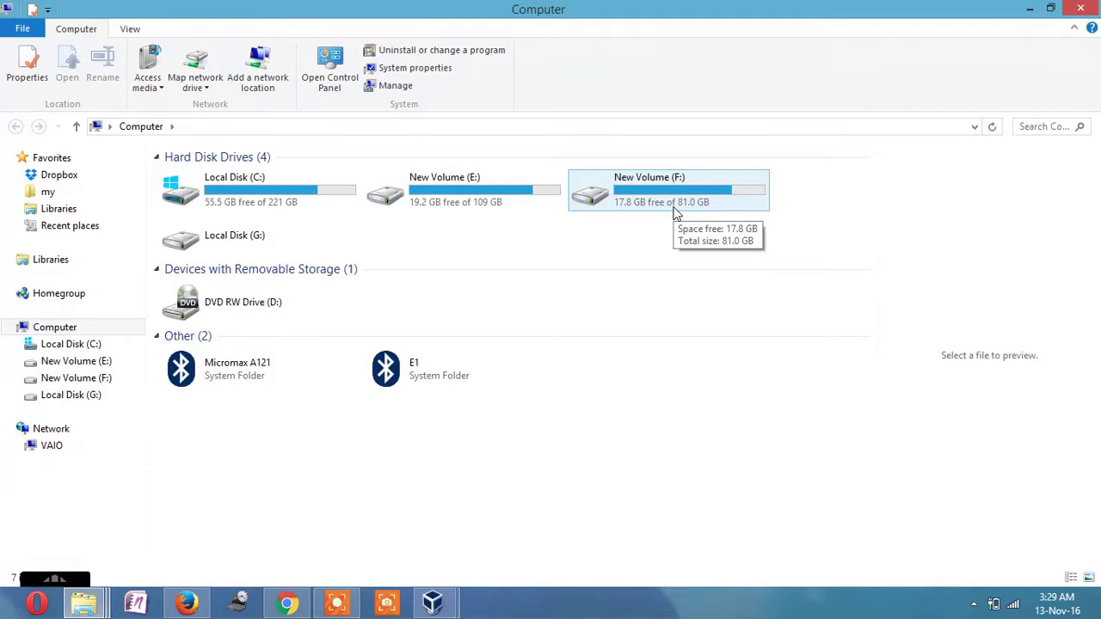
click(433, 199)
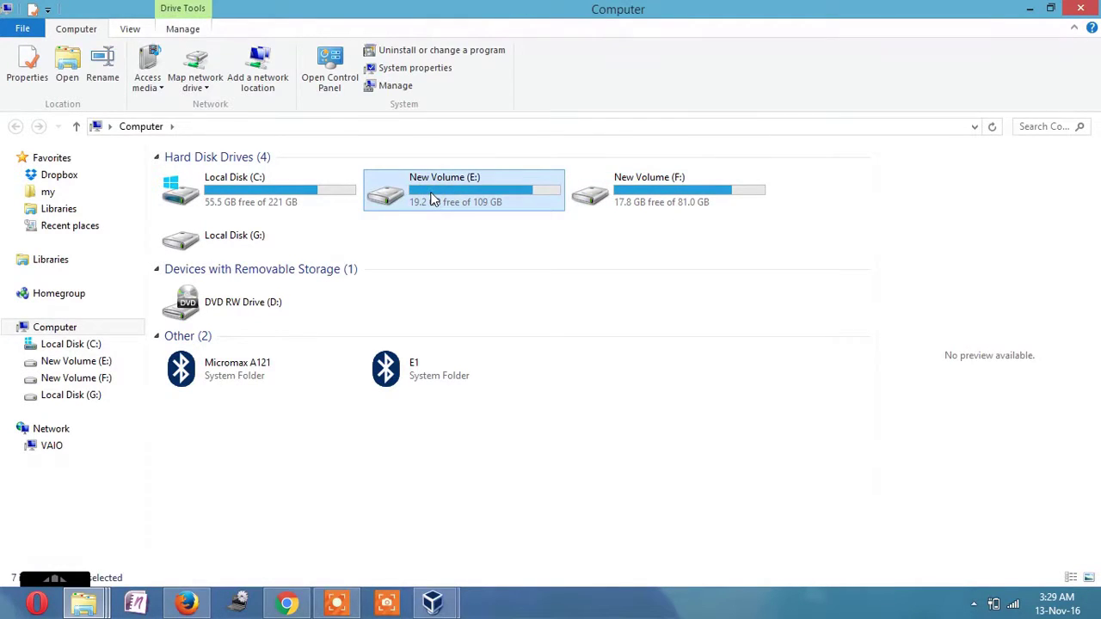
double_click(438, 201)
right_click(432, 194)
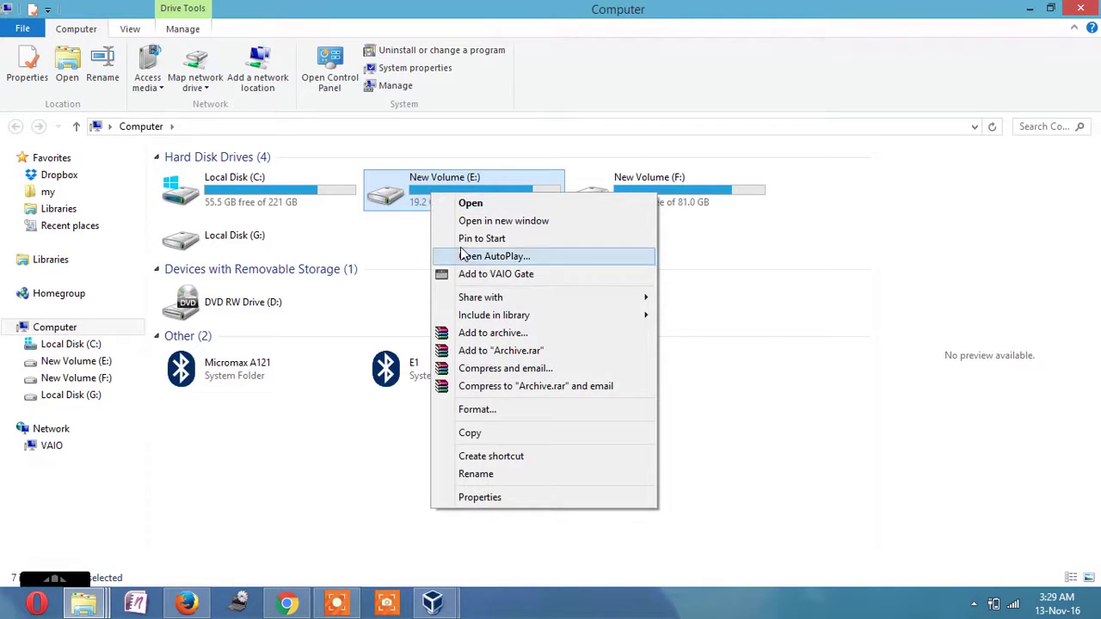
click(516, 497)
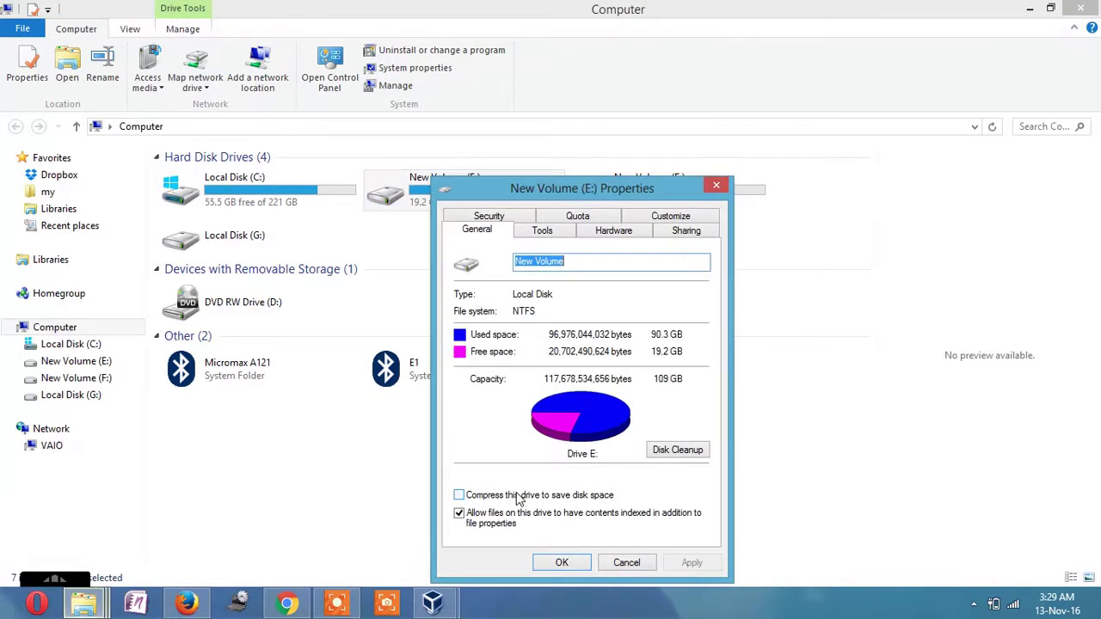
click(673, 232)
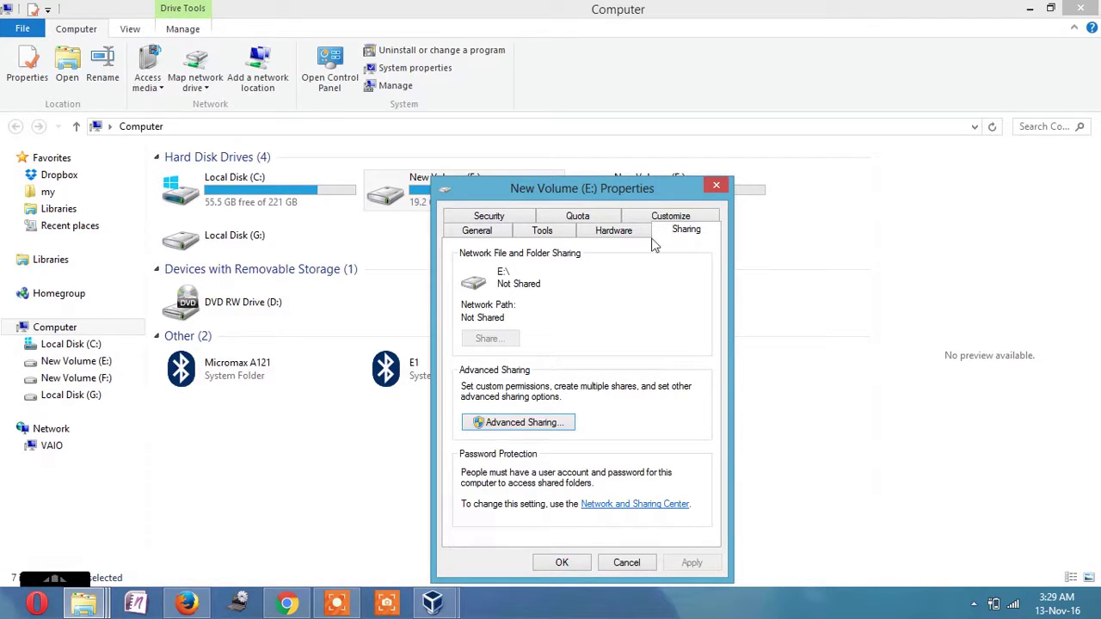
click(519, 422)
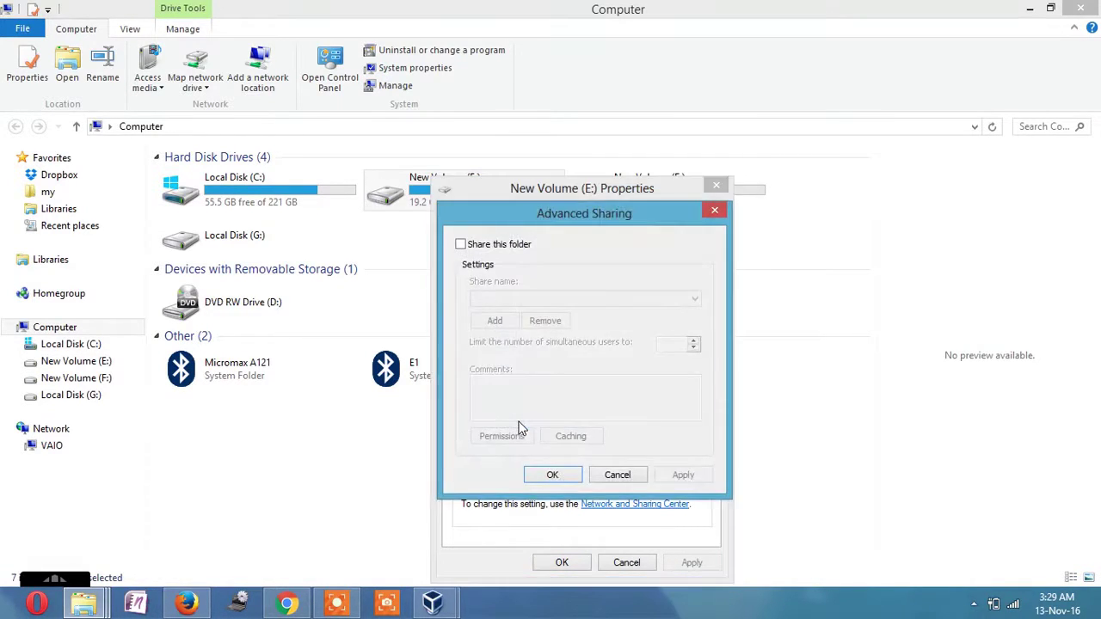
Share drive E: on the network with the default share name and user limit, and close its properties.
click(462, 246)
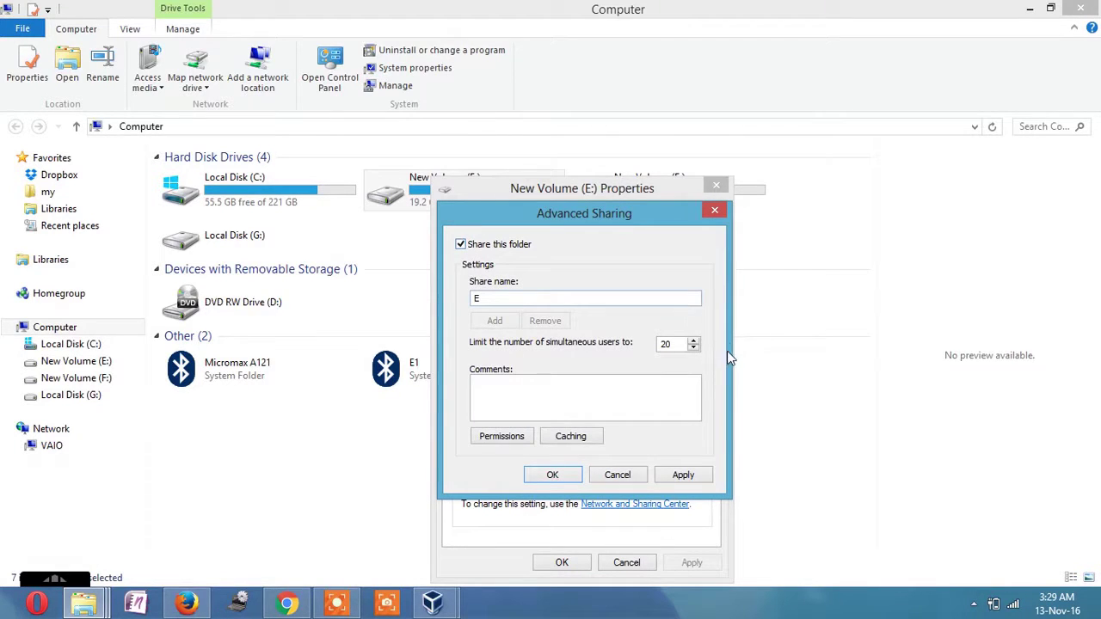
click(677, 475)
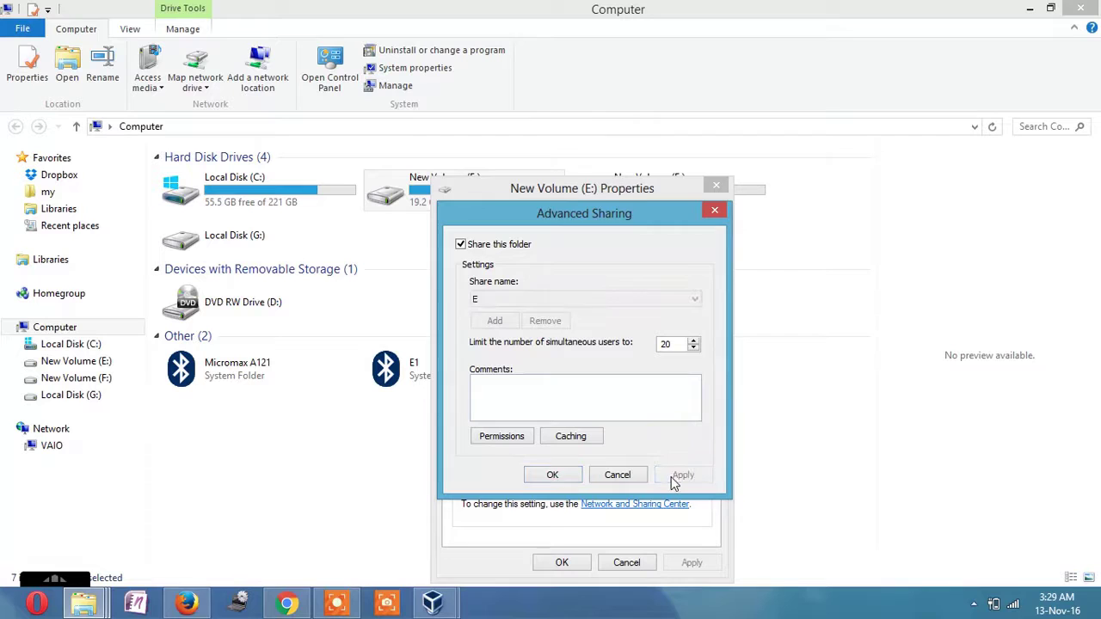
click(555, 478)
click(561, 562)
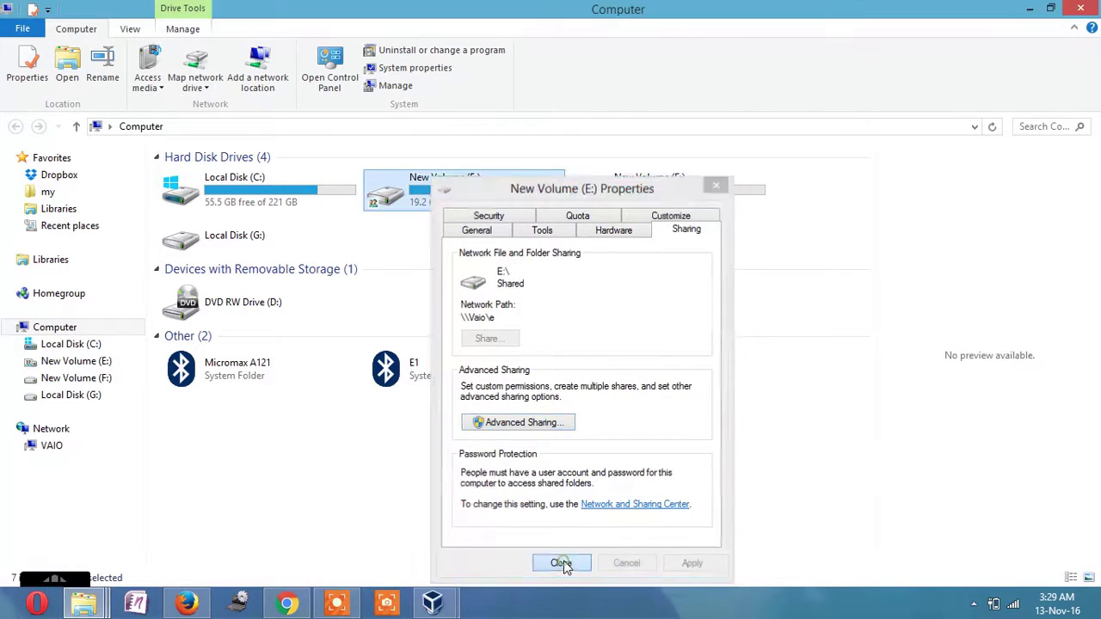
Share the New Volume (F:) drive through advanced sharing with the default share name and user limit, and close its properties.
click(645, 267)
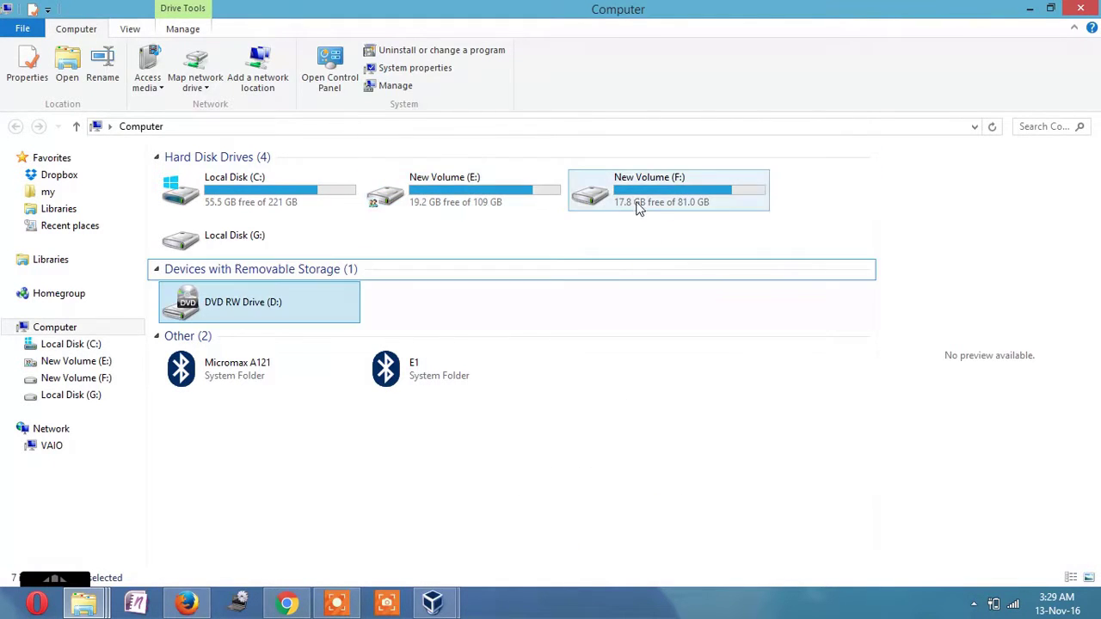
right_click(637, 193)
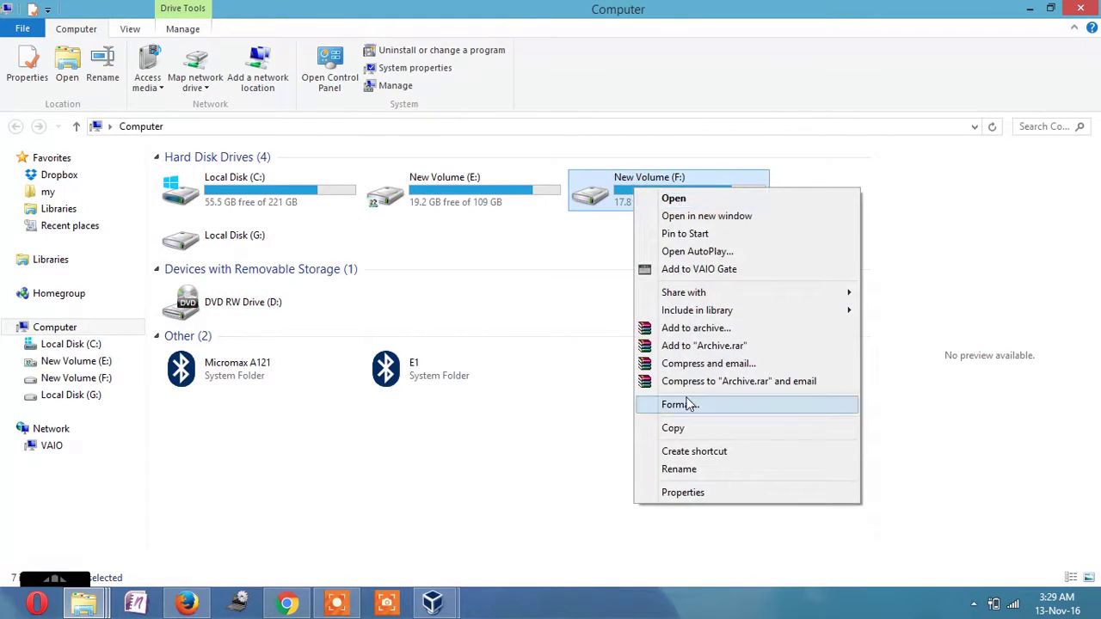
click(695, 491)
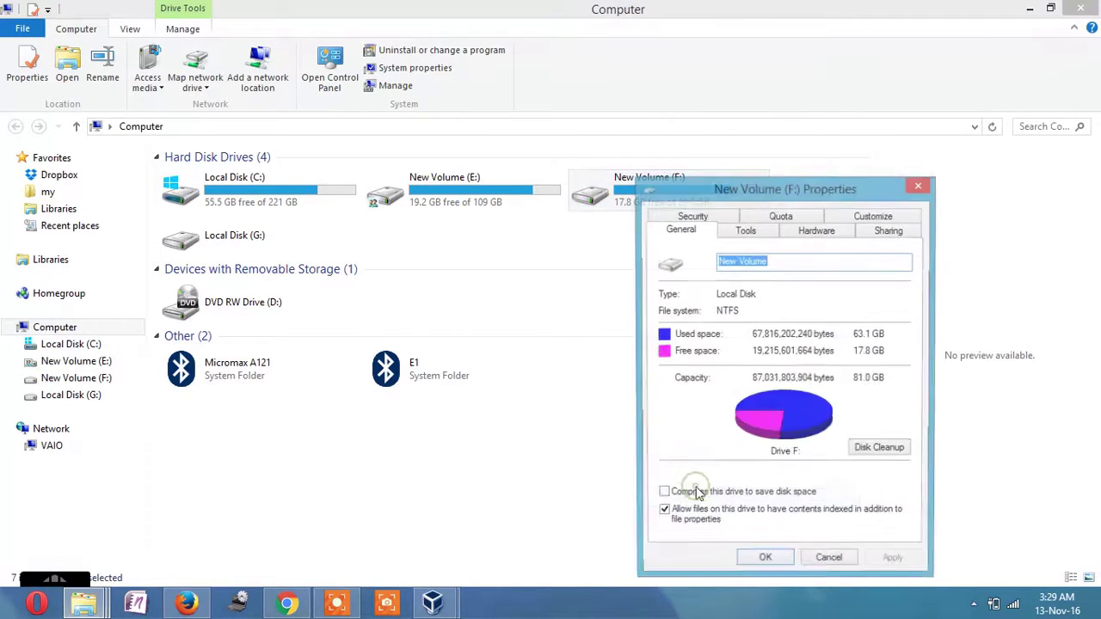
click(907, 232)
click(693, 423)
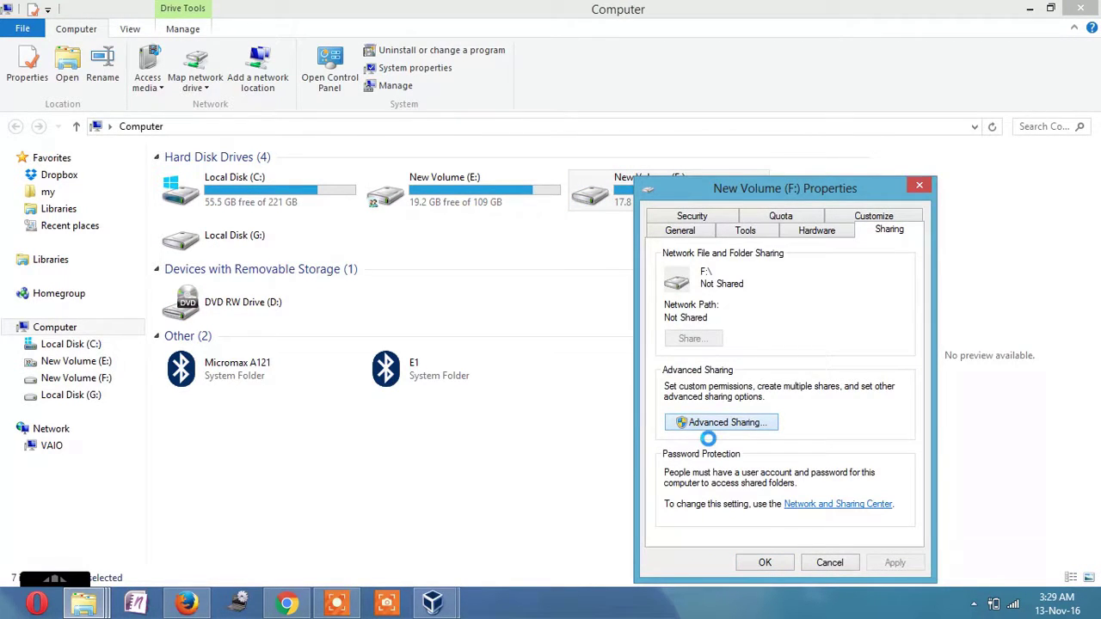
click(663, 245)
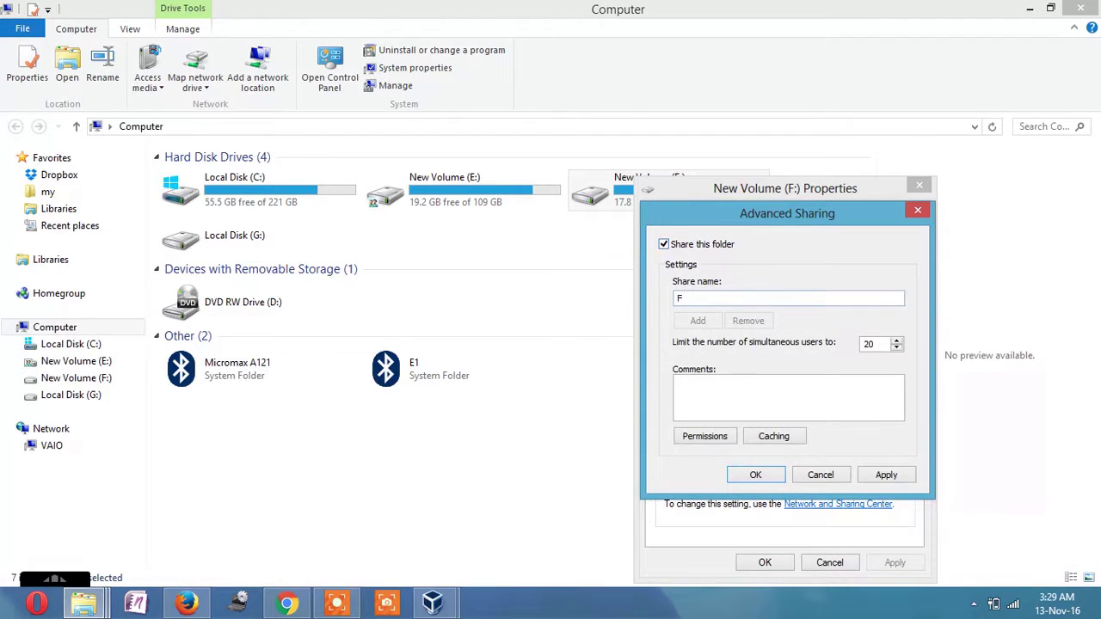
click(886, 476)
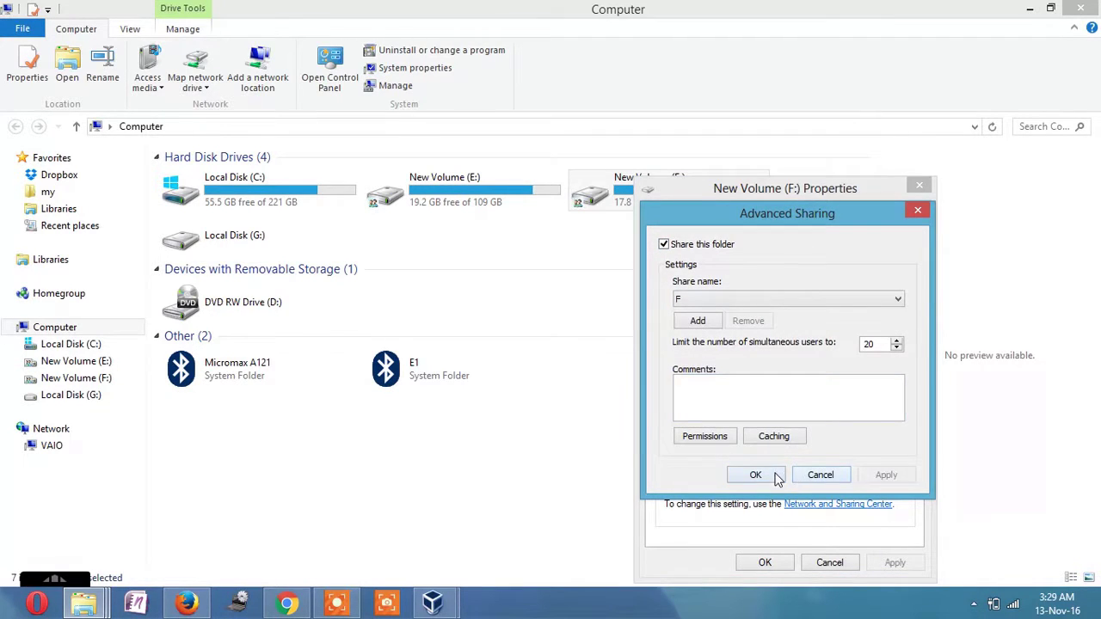
click(775, 475)
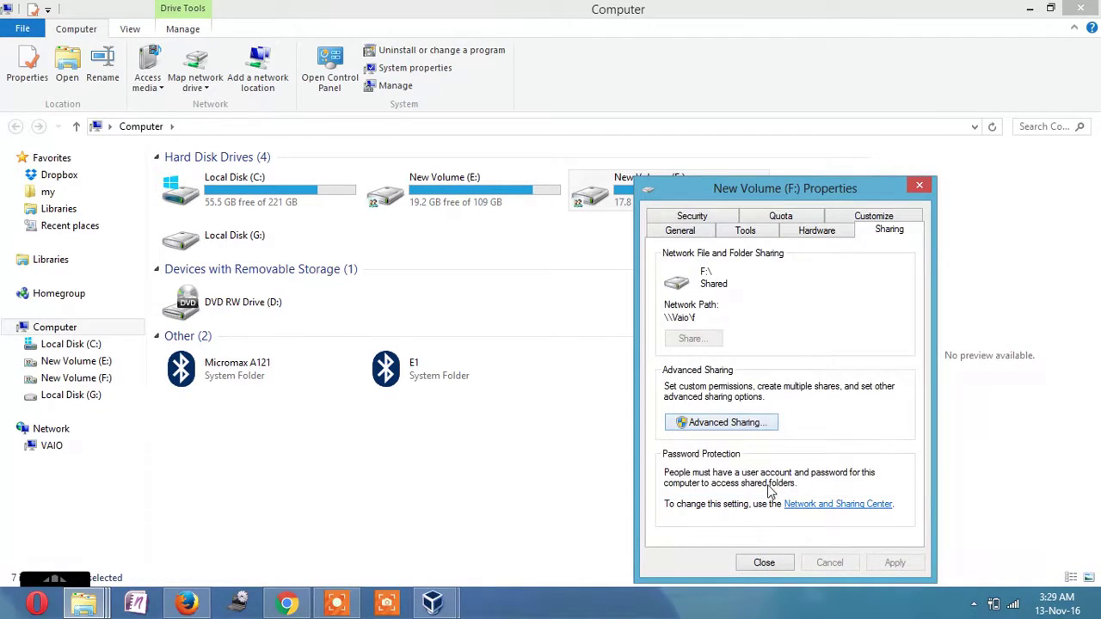
click(765, 564)
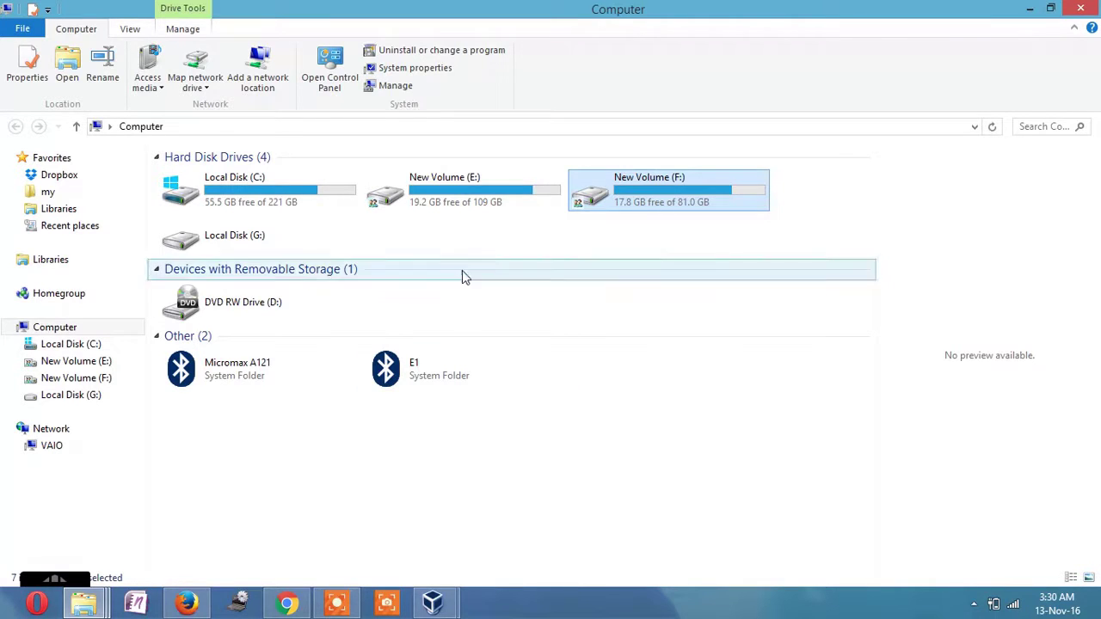
click(875, 201)
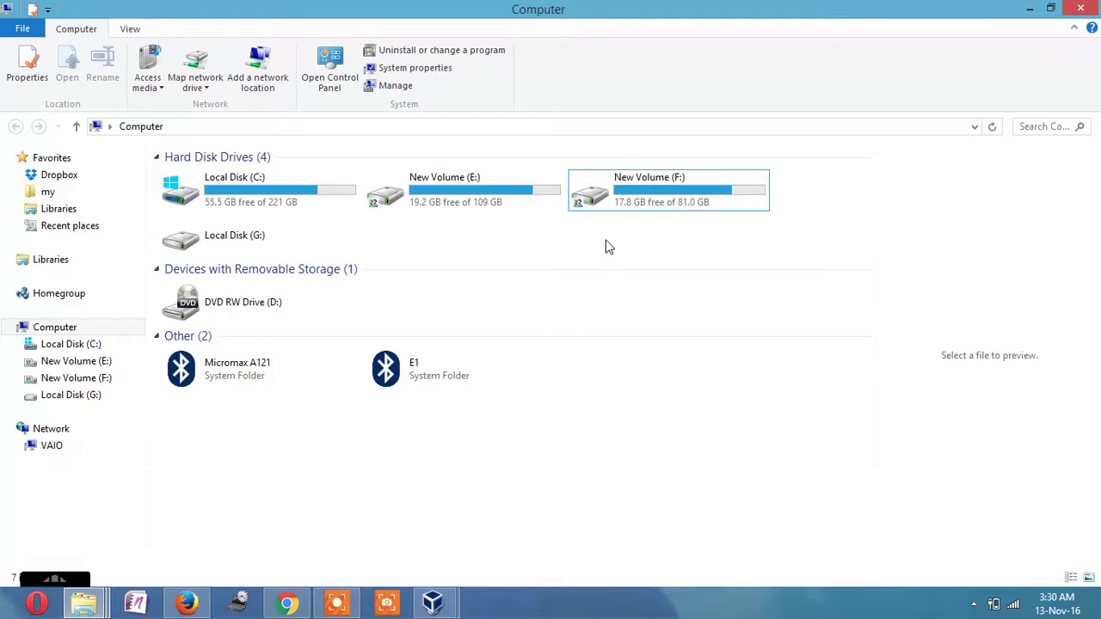
Run ipconfig in a Command Prompt and look up the Wi-Fi adapter's IPv4 address.
key(super+r)
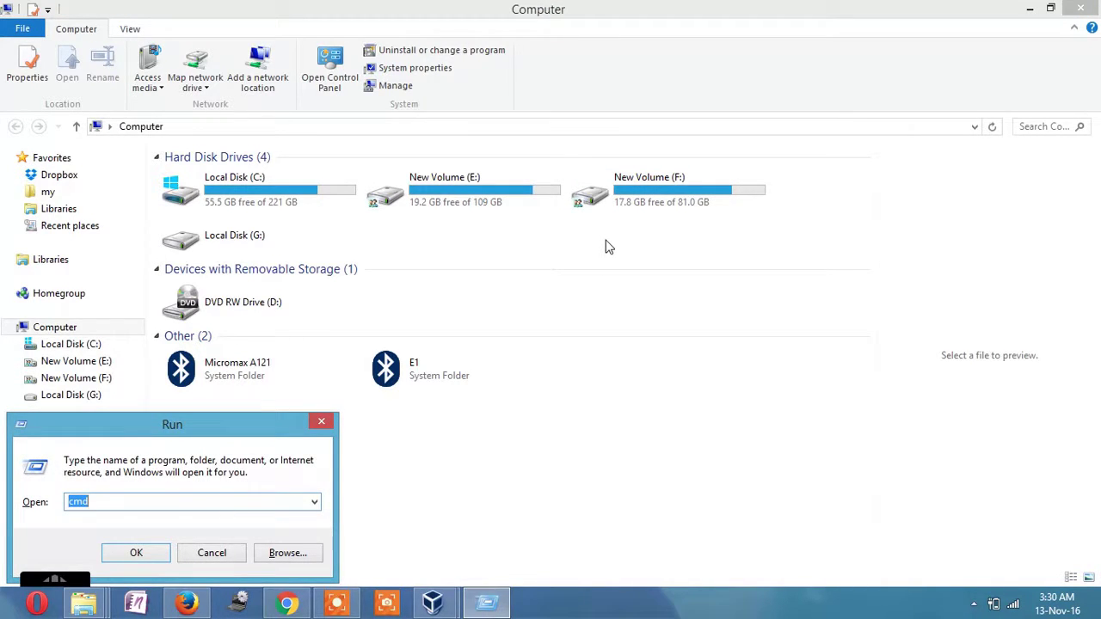
text(cmd)
key(Return)
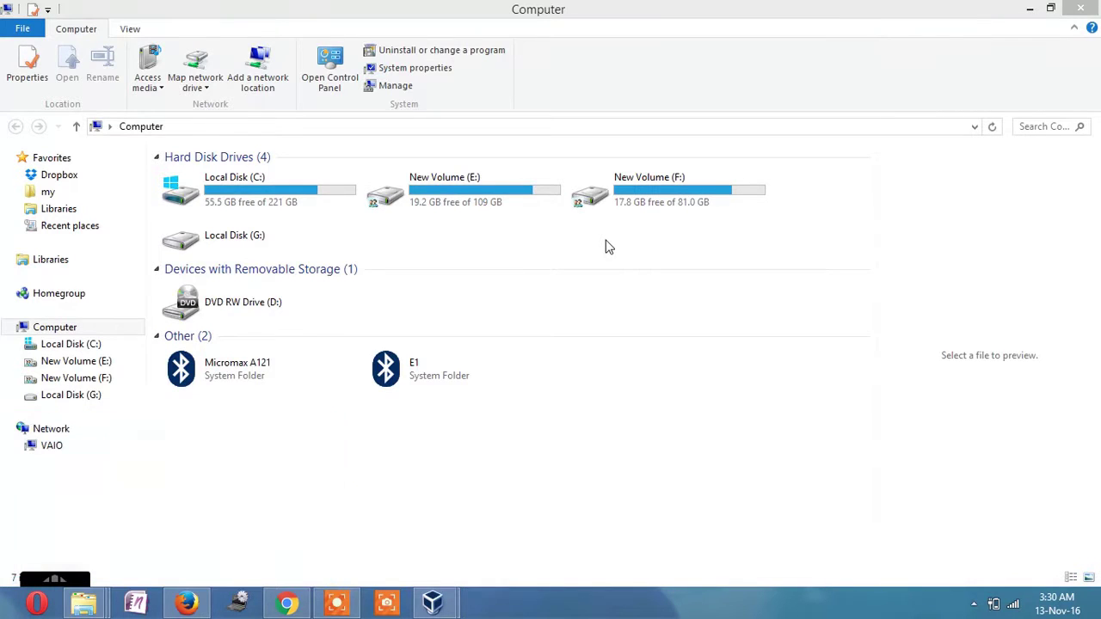
text(i)
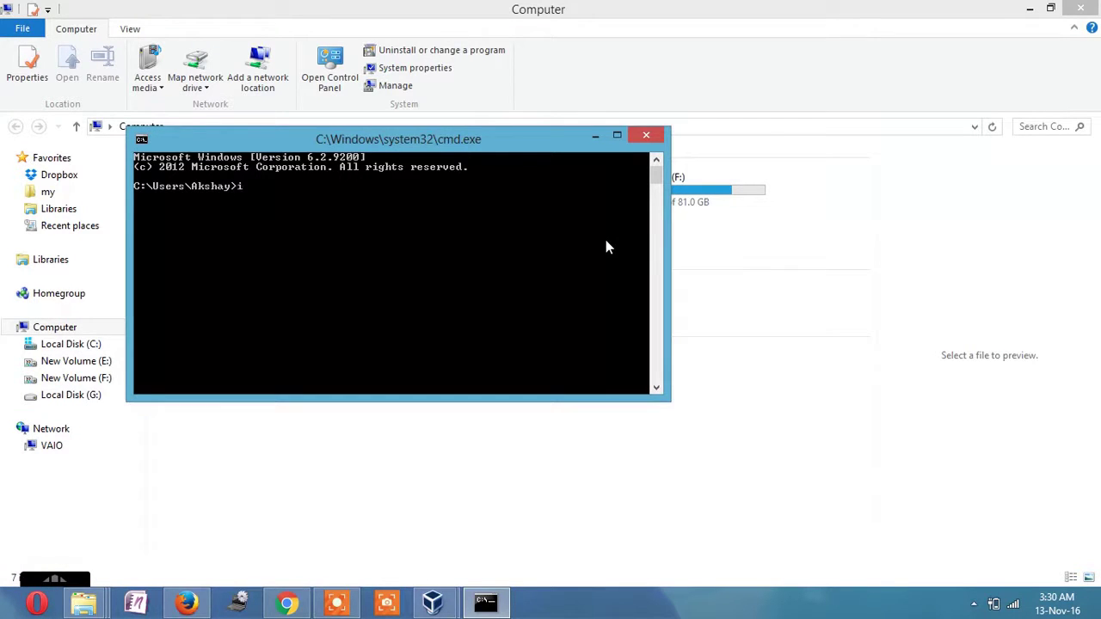
text(pconfig)
key(Return)
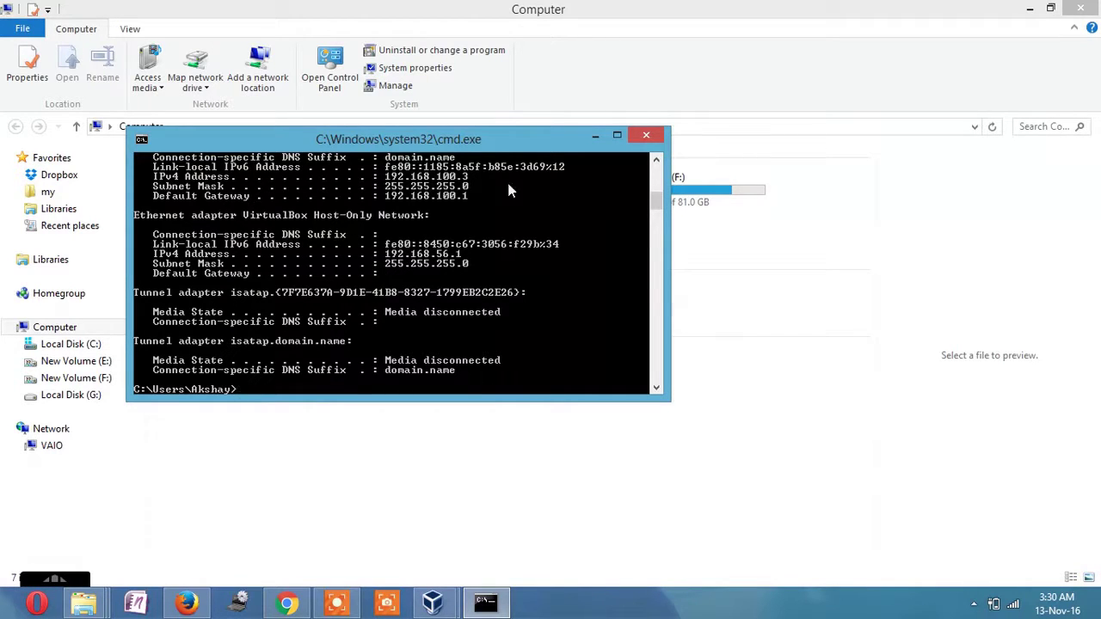
click(654, 161)
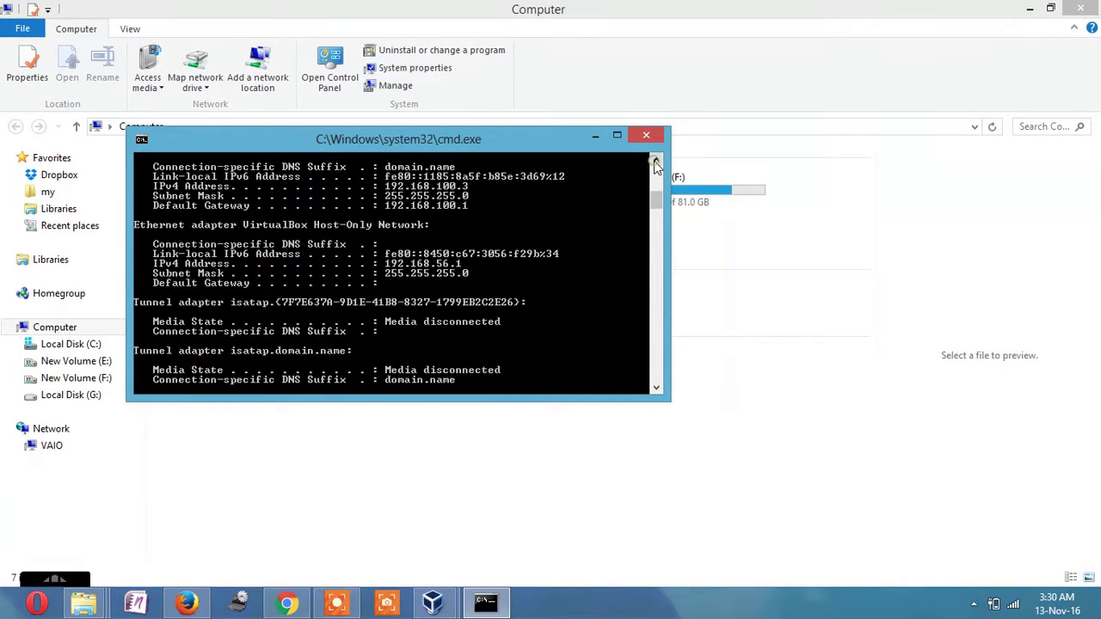
click(654, 161)
click(655, 160)
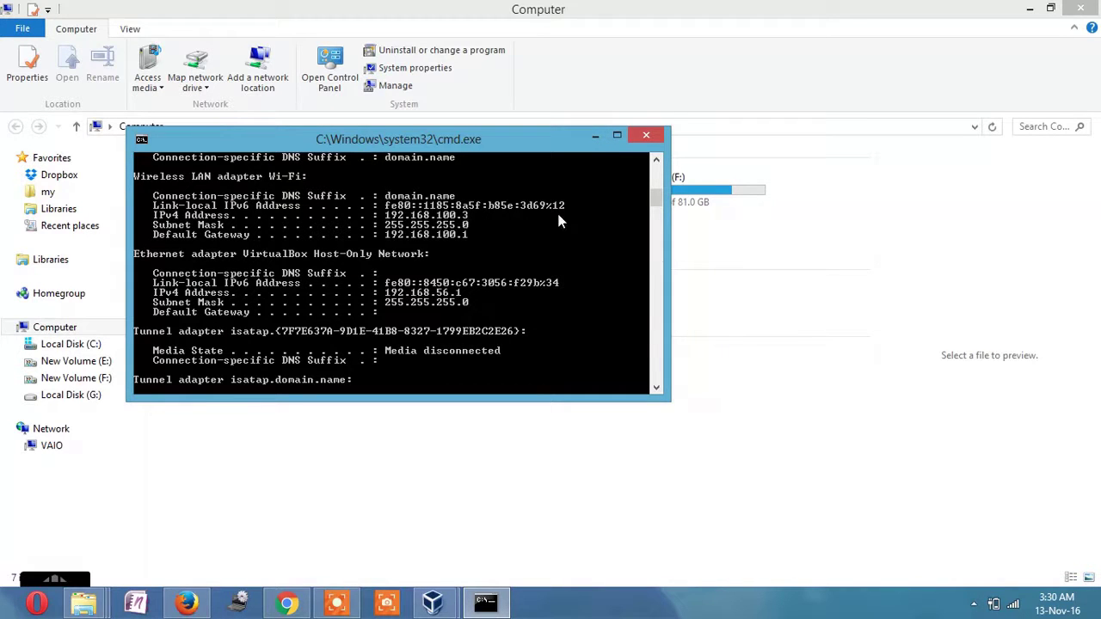
Minimise the Command Prompt and Computer windows and switch to the running Windows XP virtual machine in VirtualBox.
click(595, 139)
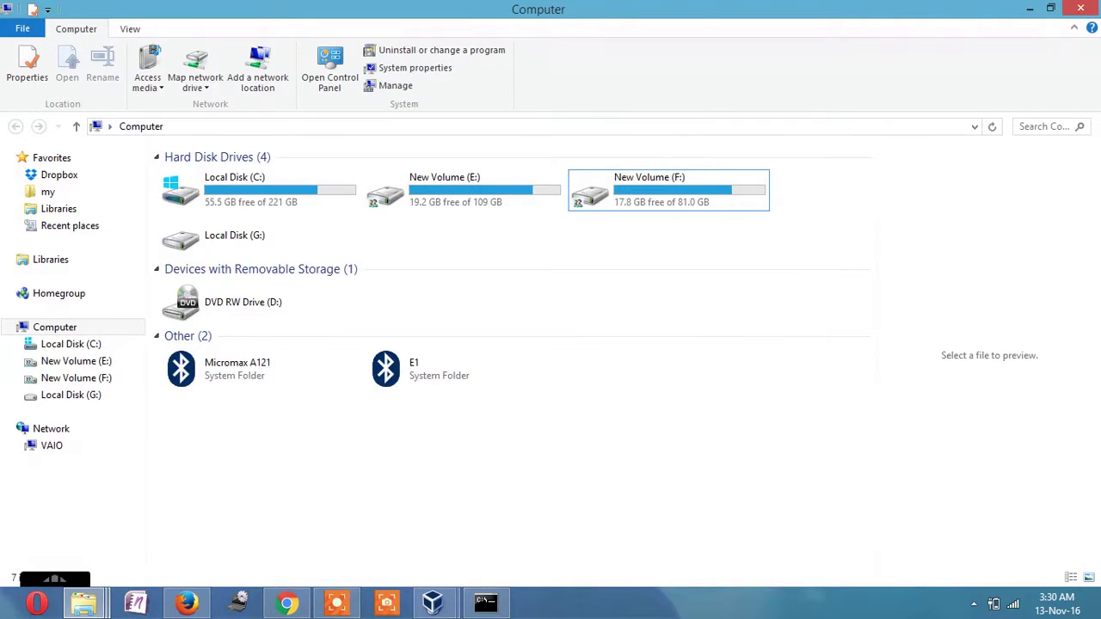
click(1029, 8)
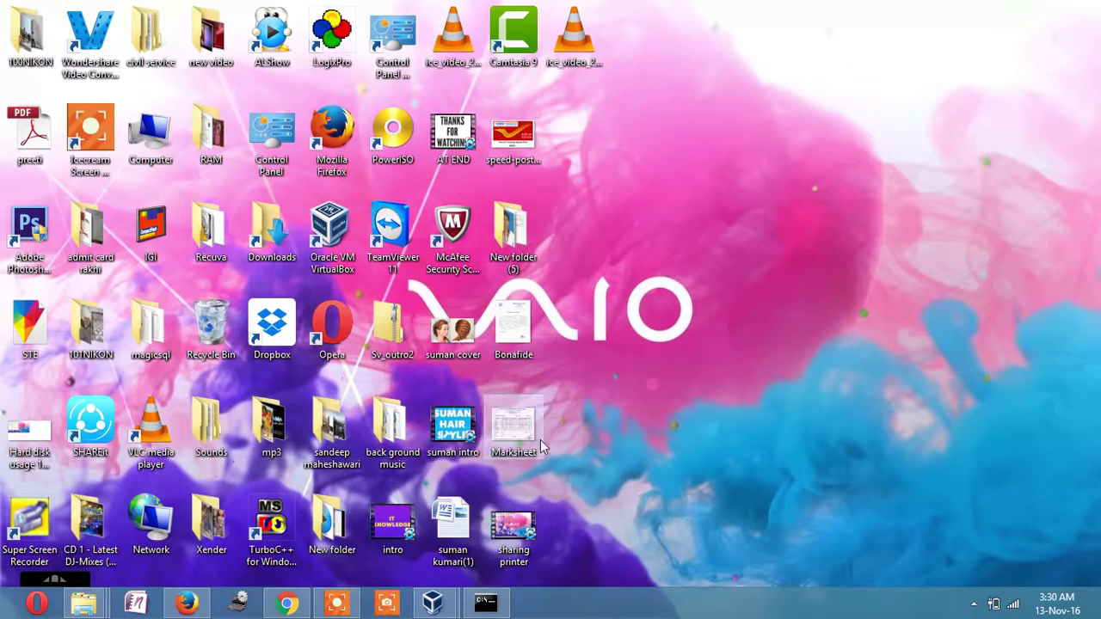
mouse_move(443, 604)
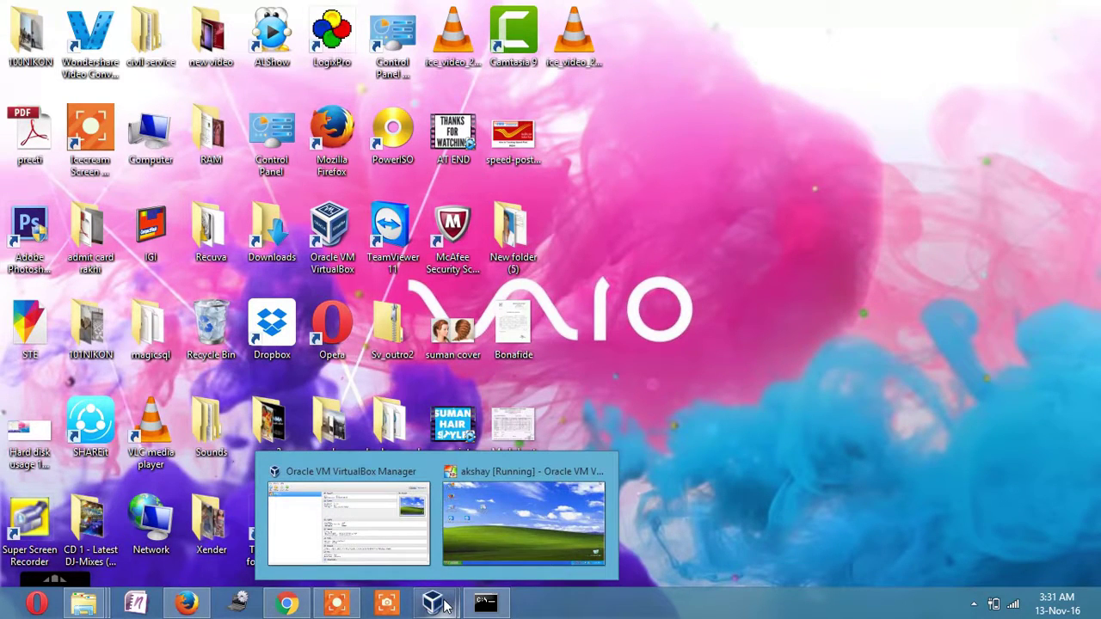
click(495, 534)
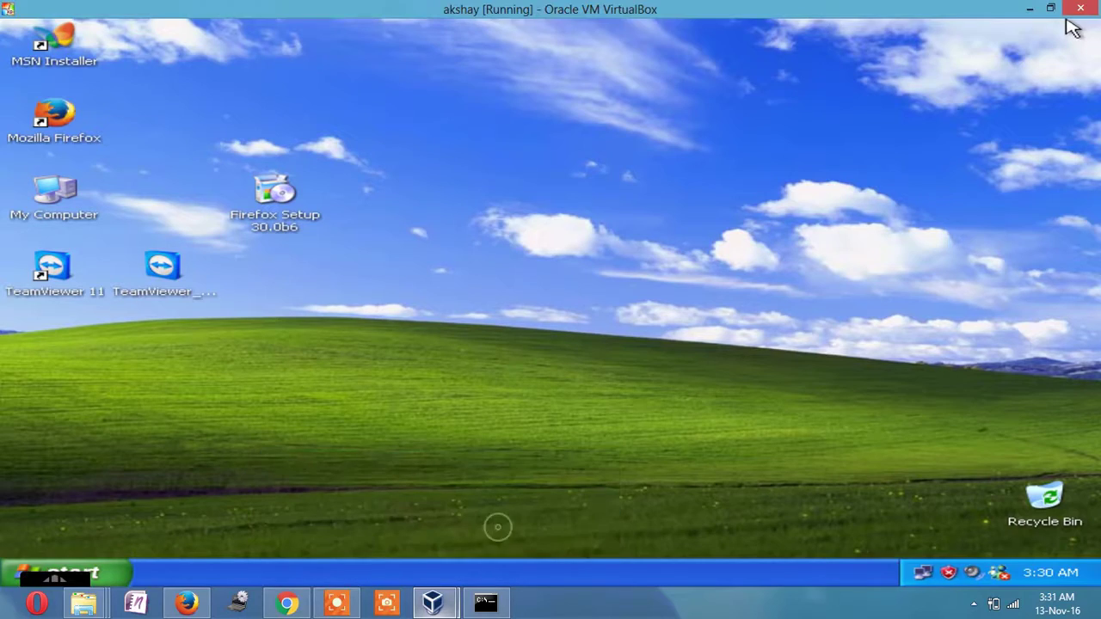
Connect to the host computer from the virtual machine by running the network path \\192.168.100.3.
click(419, 296)
key(super+r)
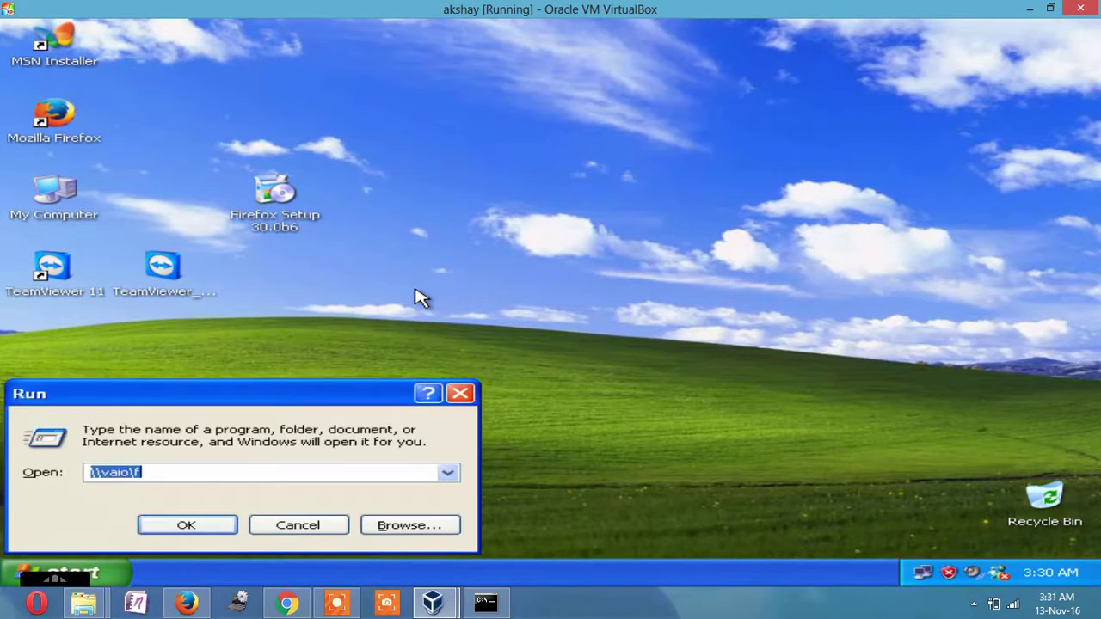
text(\\)
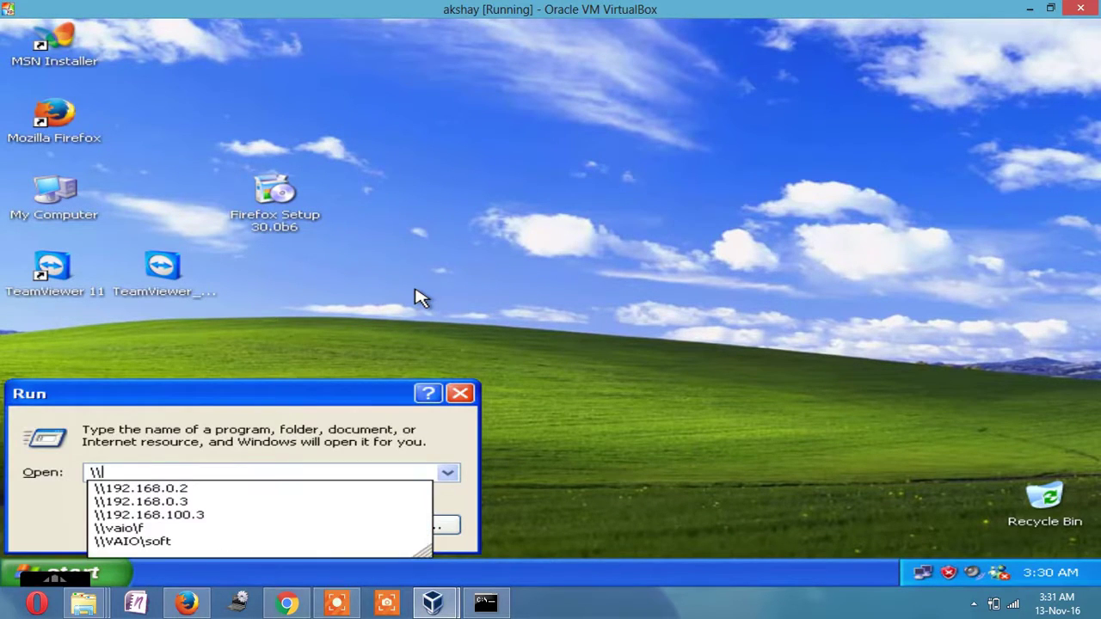
text(192)
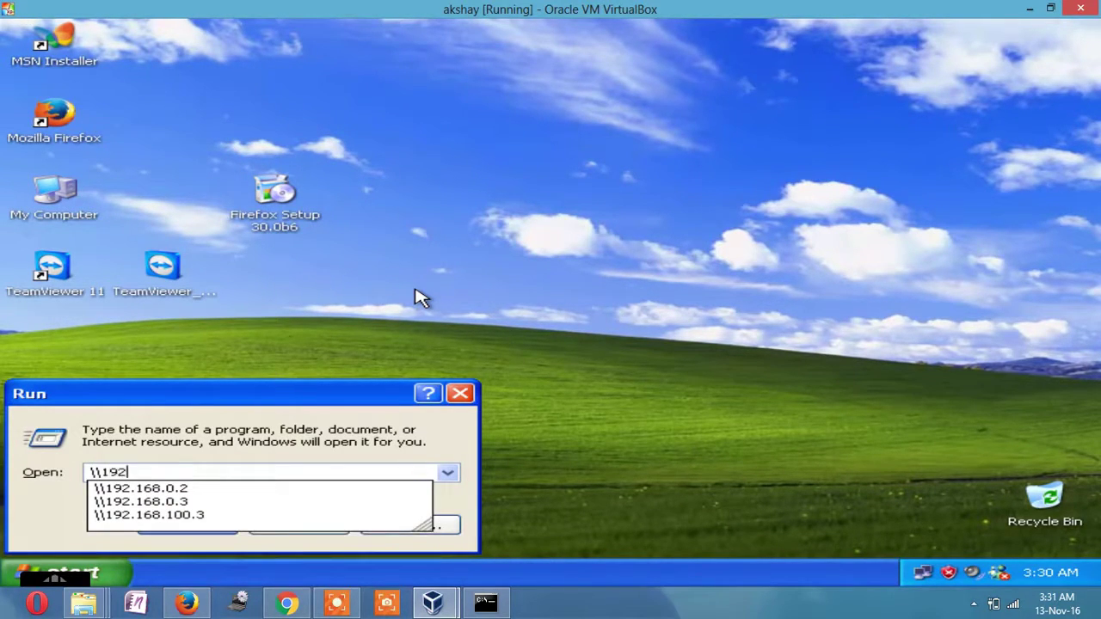
text(.168.10)
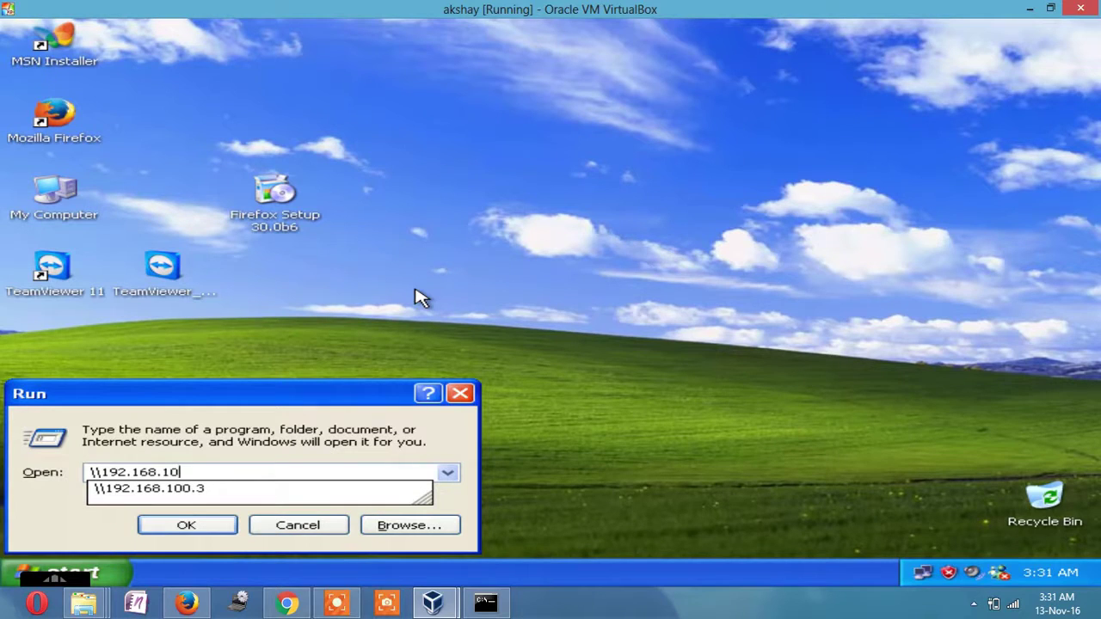
text(0.3)
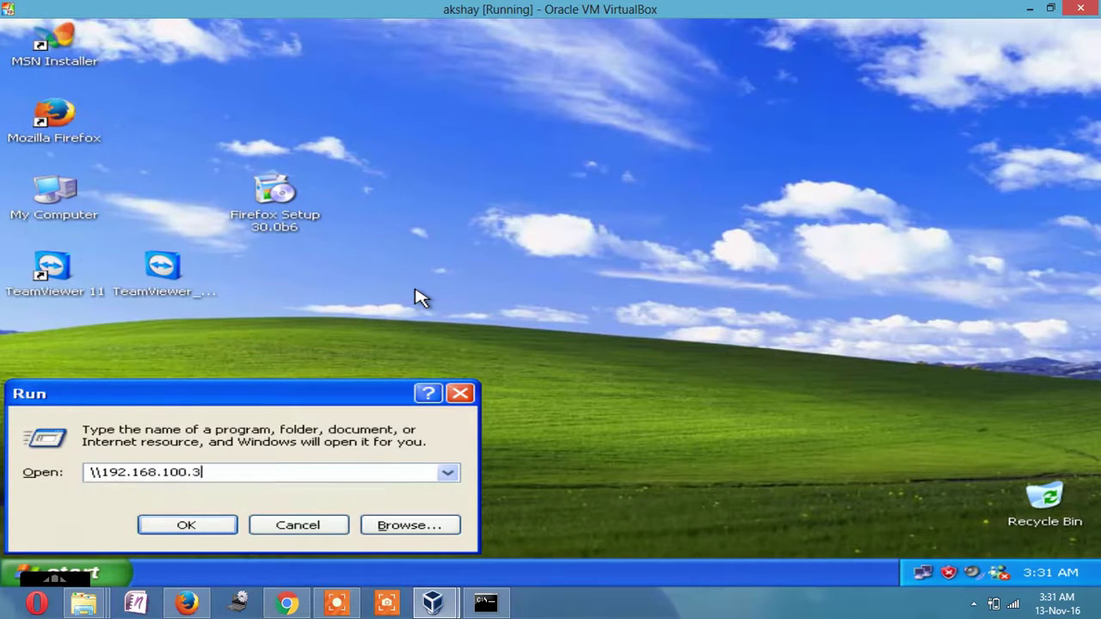
key(Return)
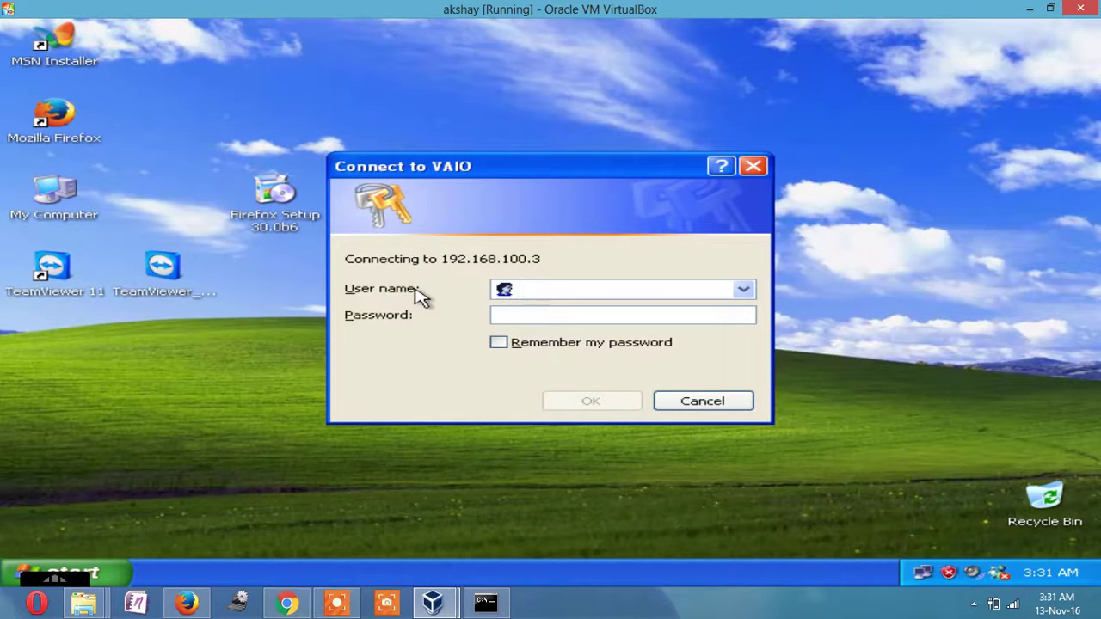
Sign in to the host computer at 192.168.100.3 with the account's user name and password.
text(Akshay)
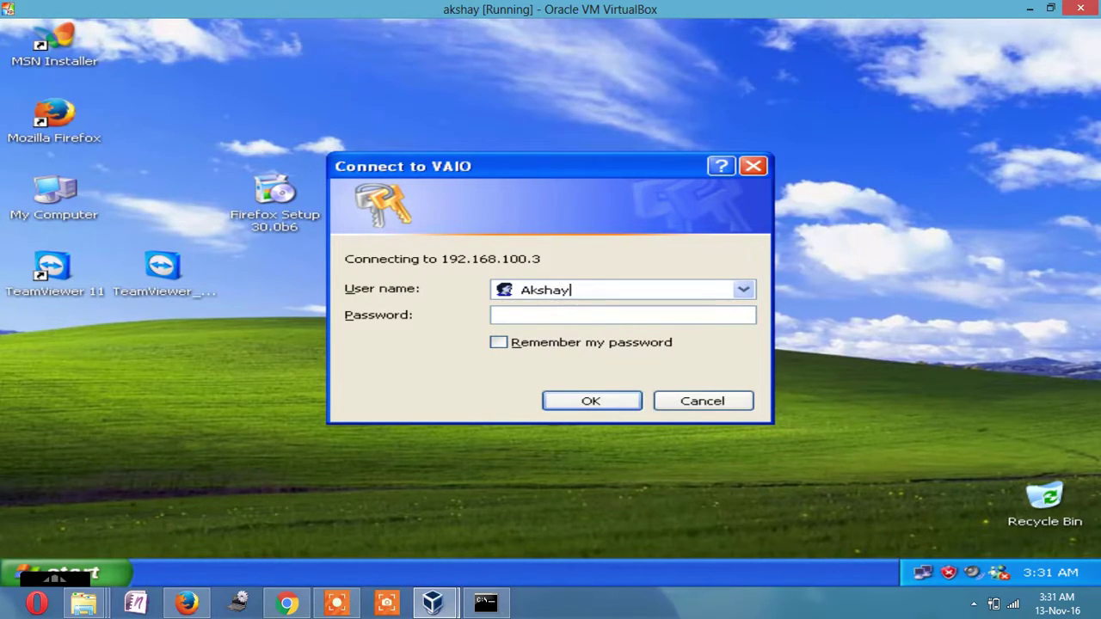
key(Tab)
text(**********)
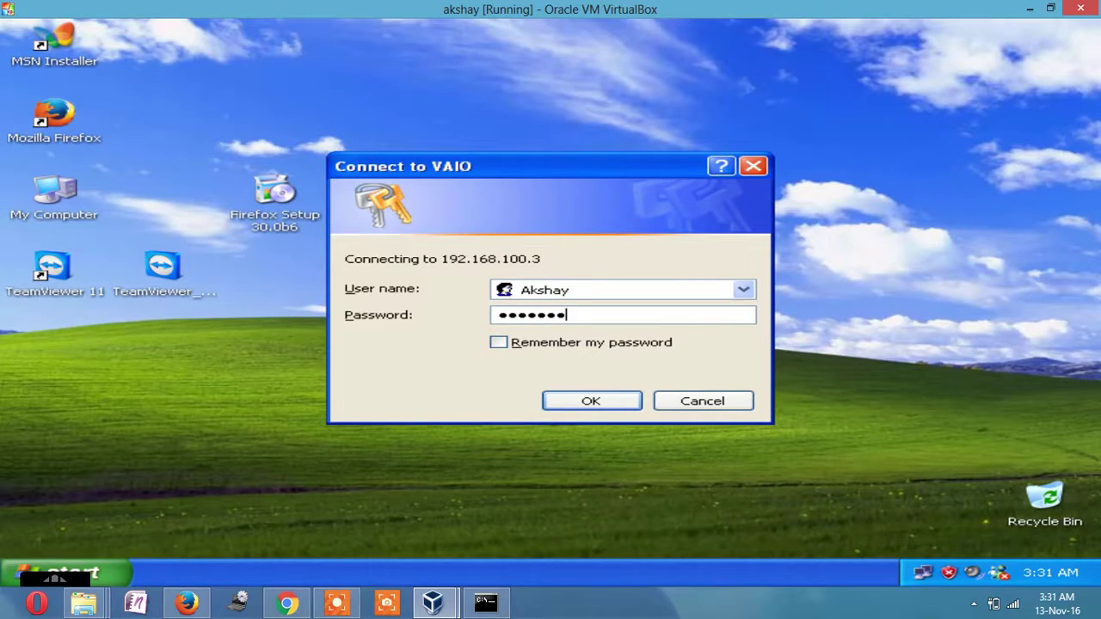
text(*******)
click(612, 406)
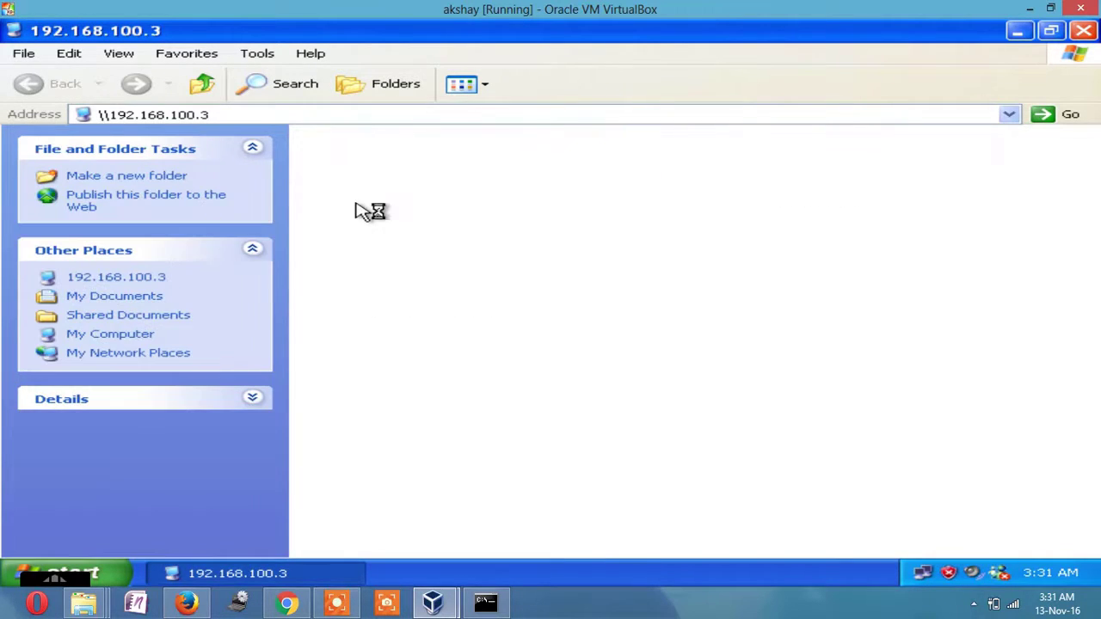
Browse the shared f drive and try to delete the Connectify2015Installer-2015-0-5 file from it.
scroll(391, 245, down, 3)
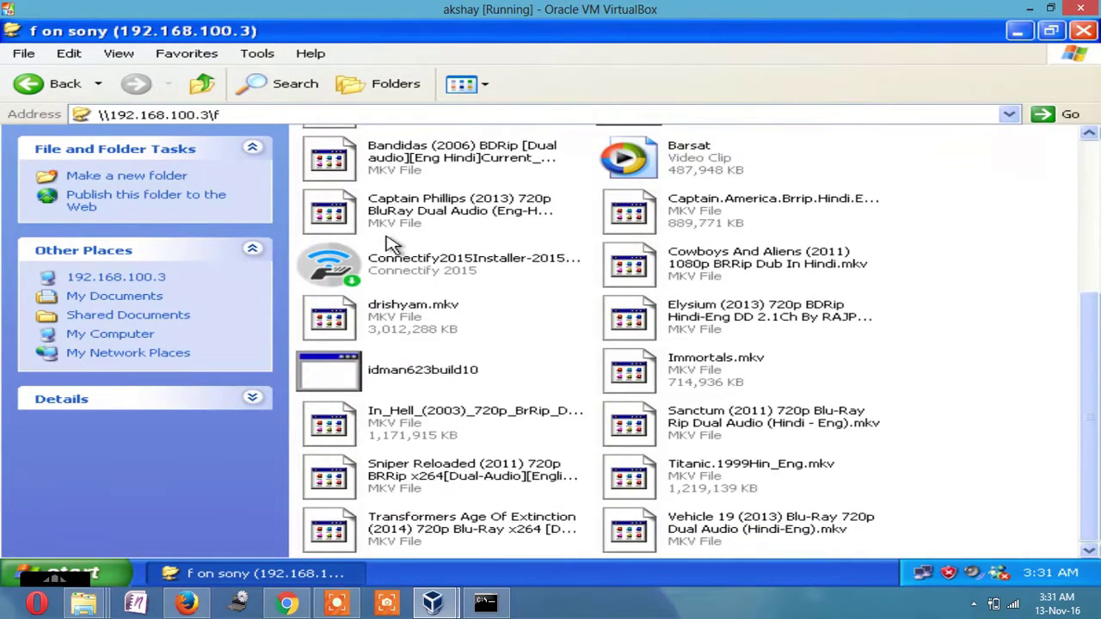
click(442, 270)
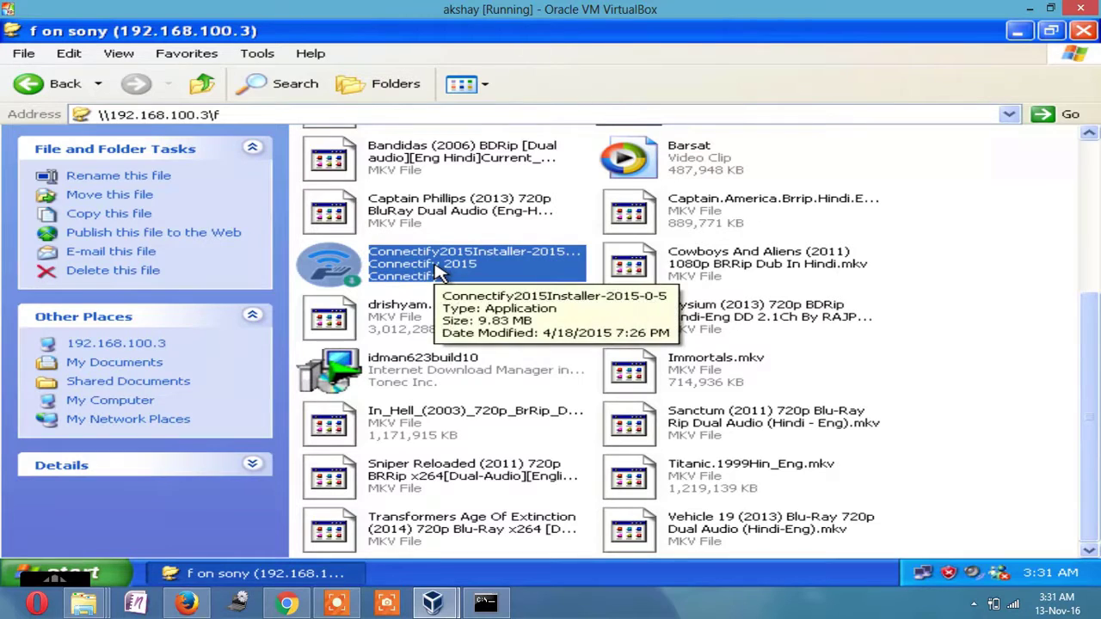
right_click(438, 272)
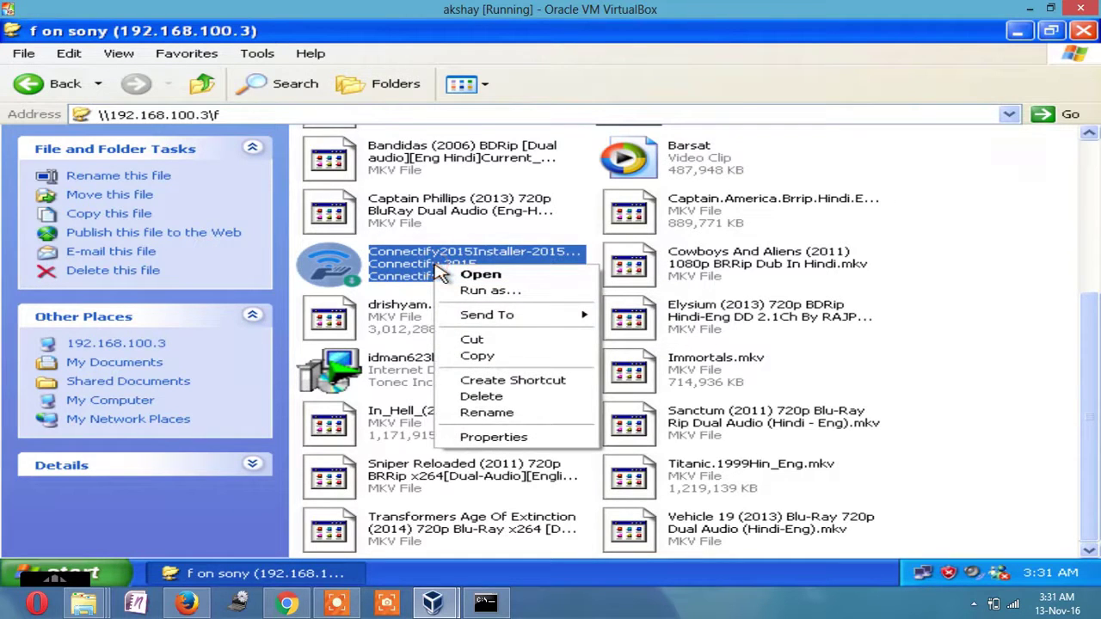
click(479, 397)
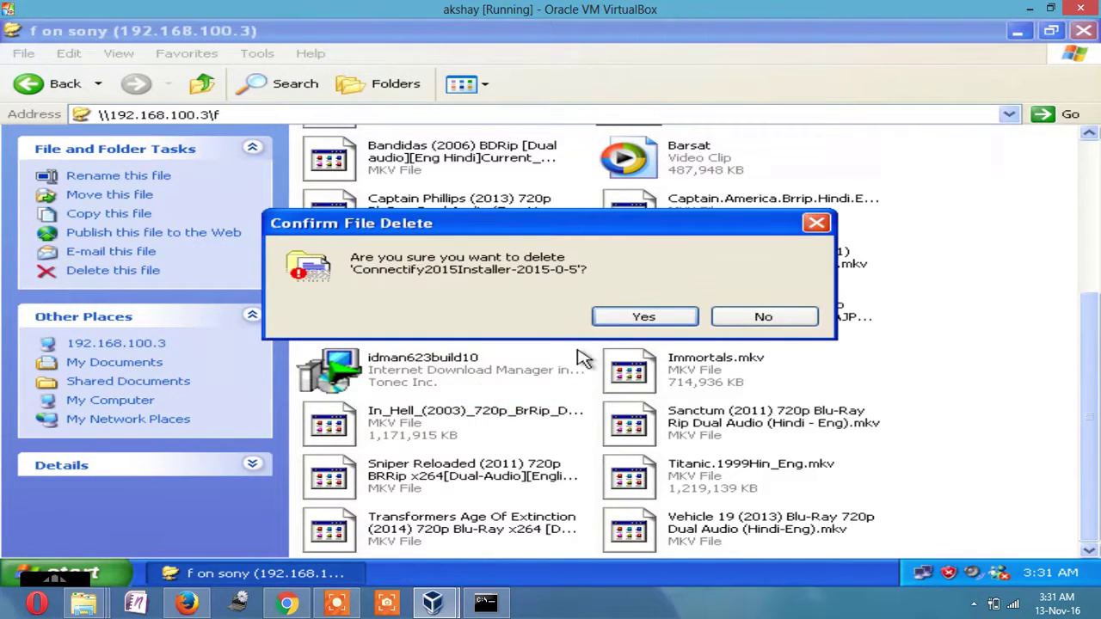
click(607, 325)
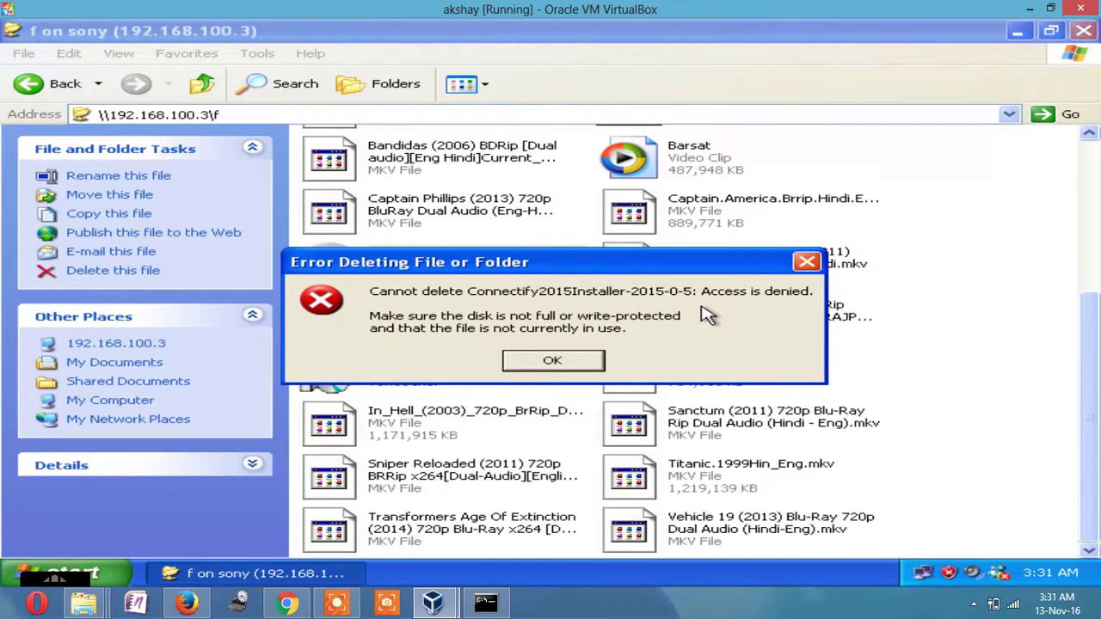
click(563, 360)
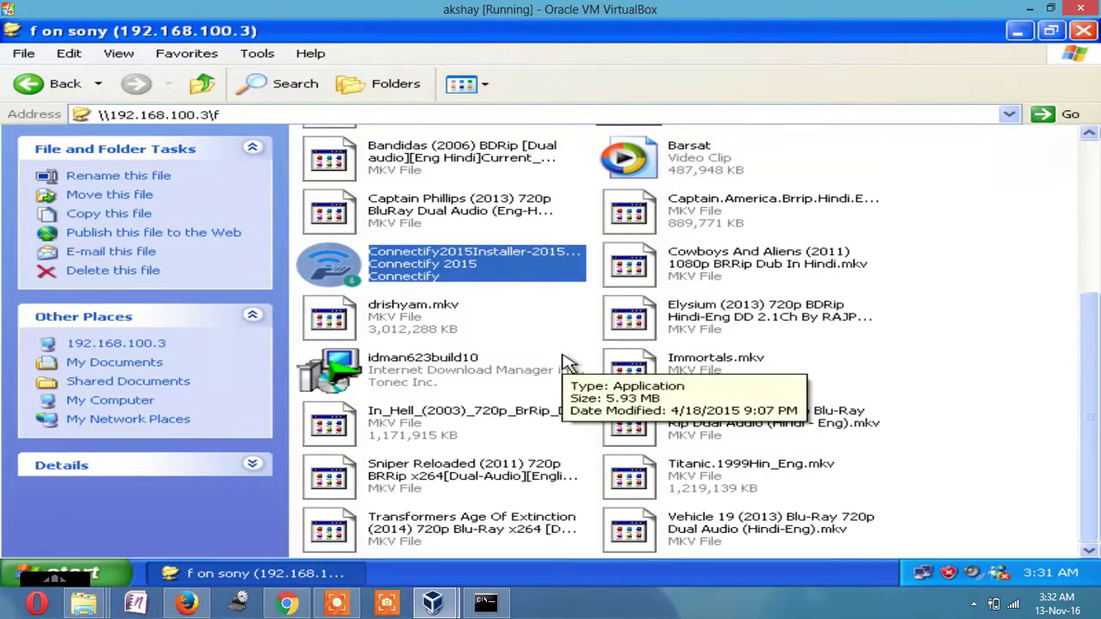
scroll(563, 359, up, 3)
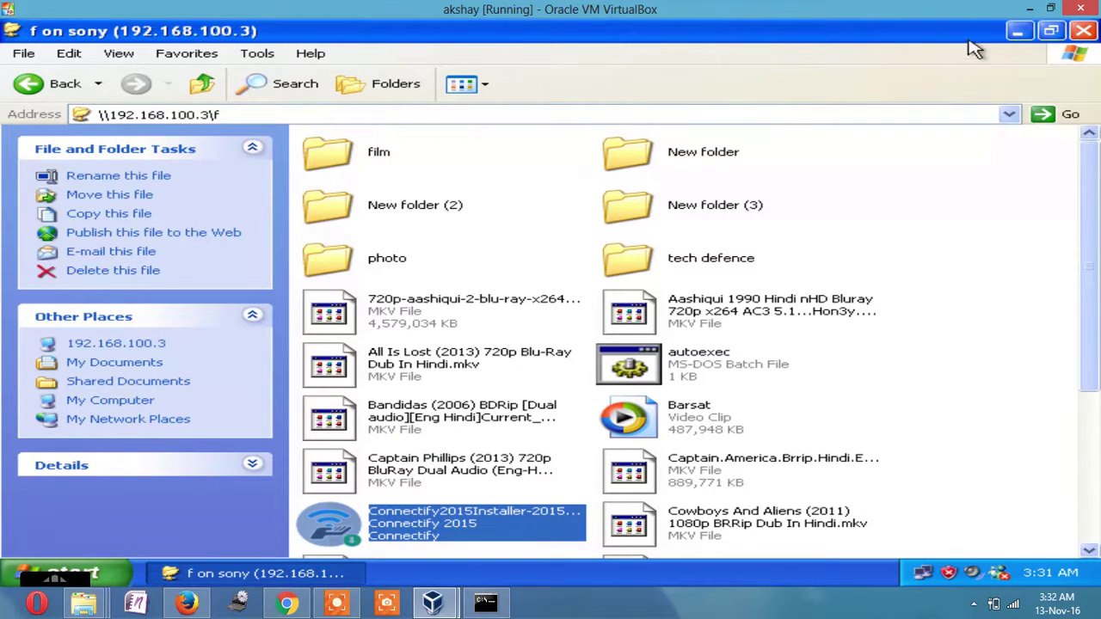
Minimise the share window and the virtual machine, and open the advanced sharing settings of New Volume (E:) on the host.
click(1017, 31)
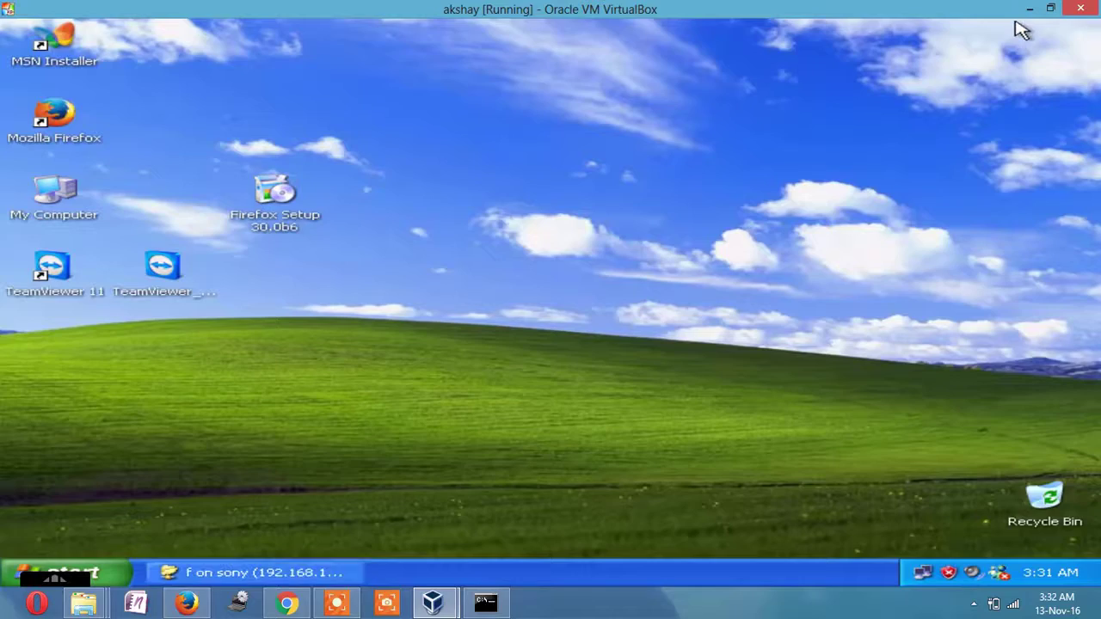
click(1026, 10)
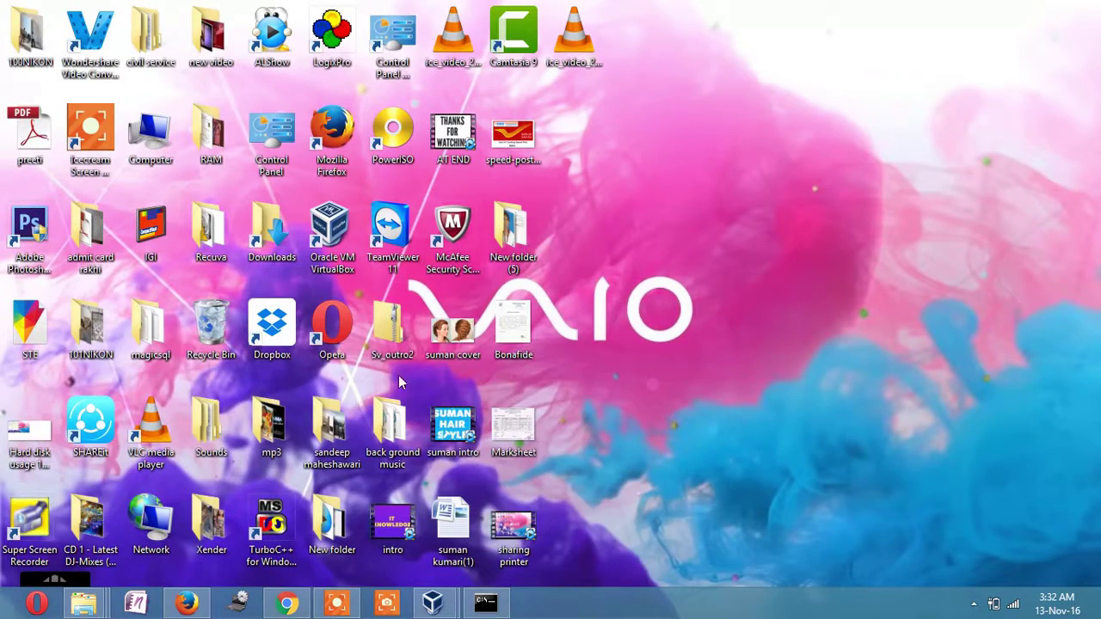
mouse_move(84, 602)
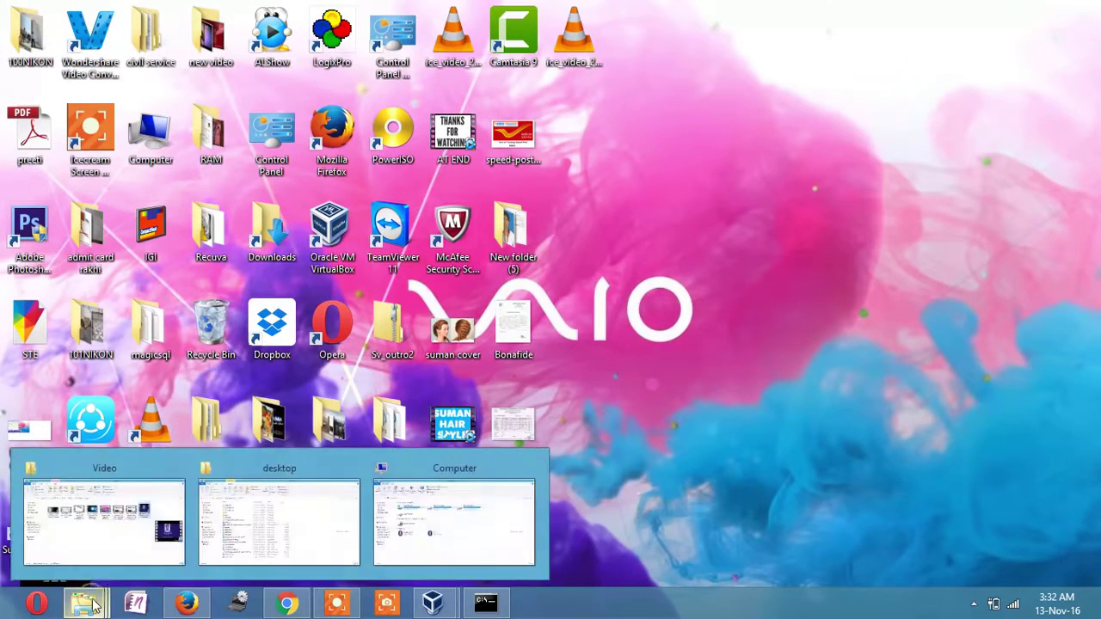
click(448, 540)
right_click(458, 195)
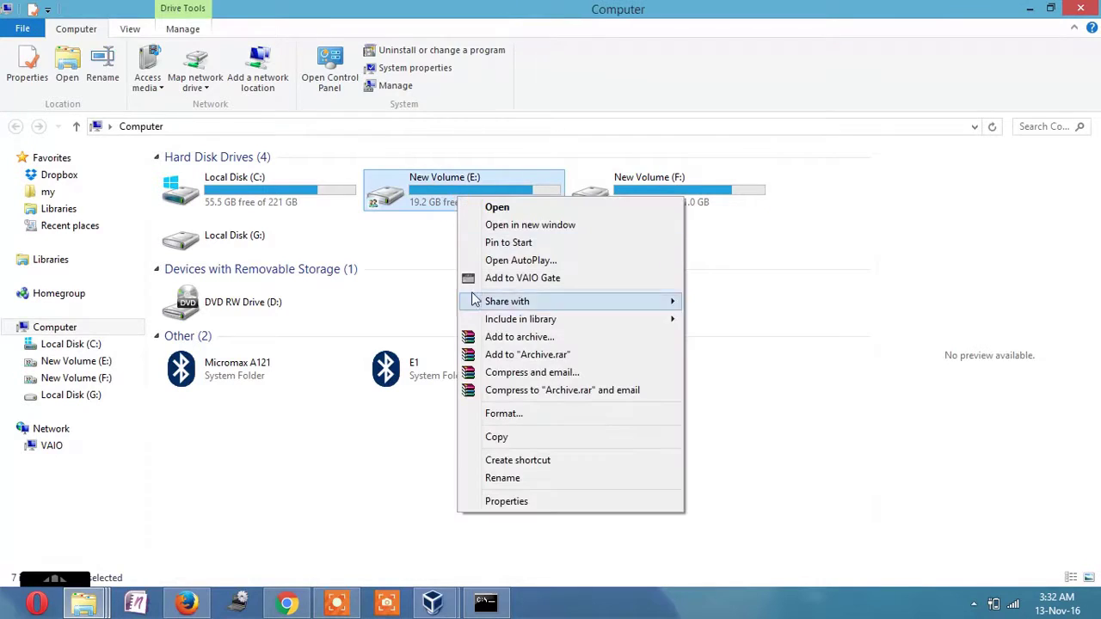
click(488, 501)
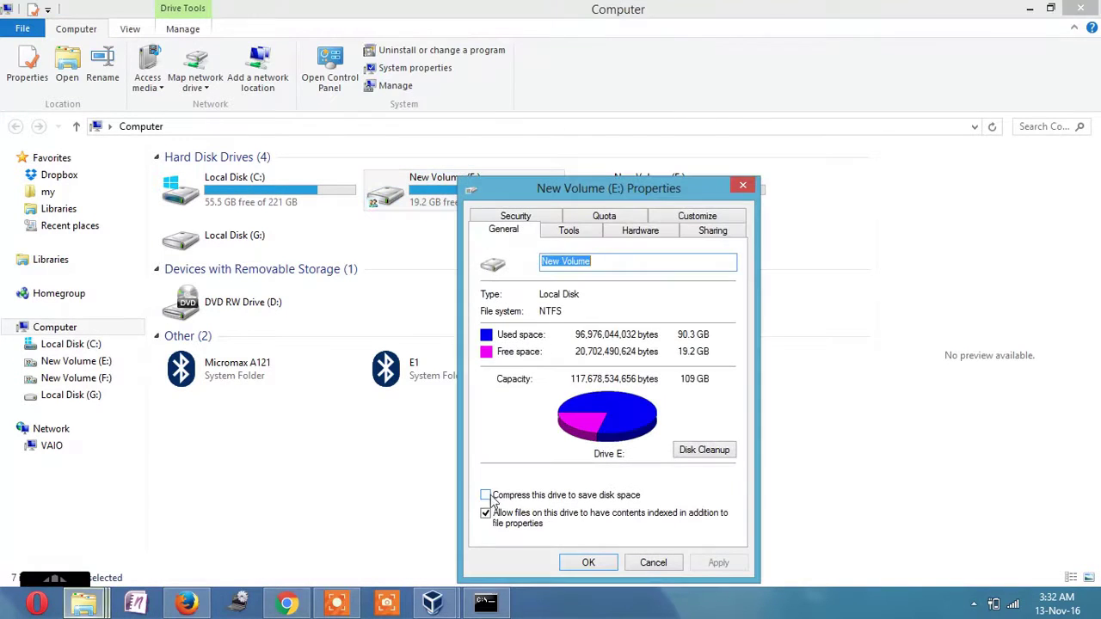
click(710, 230)
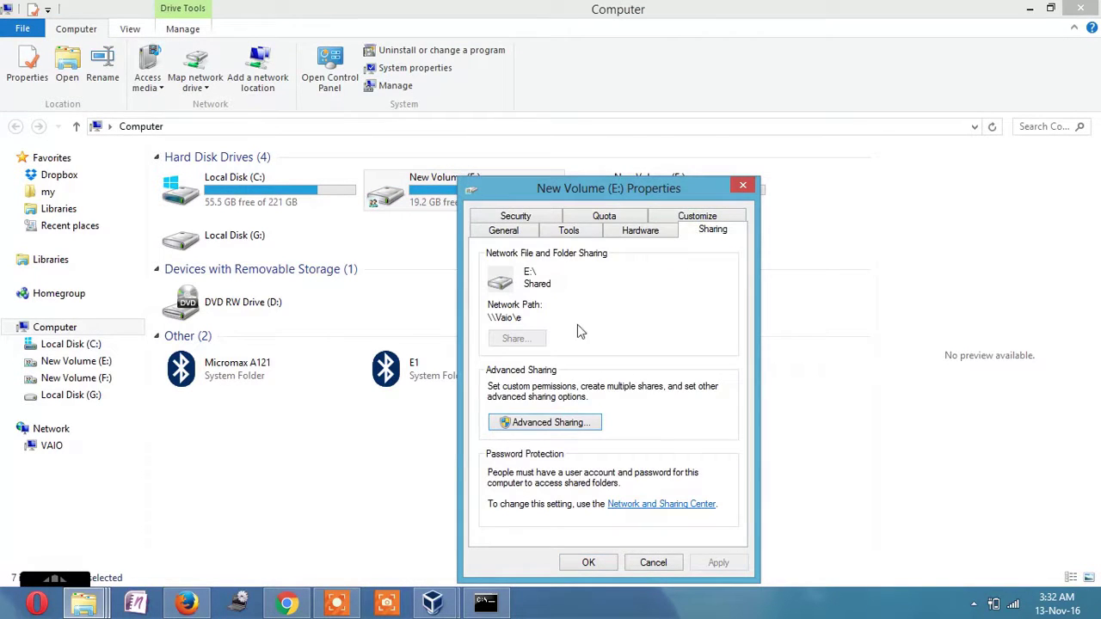
click(563, 422)
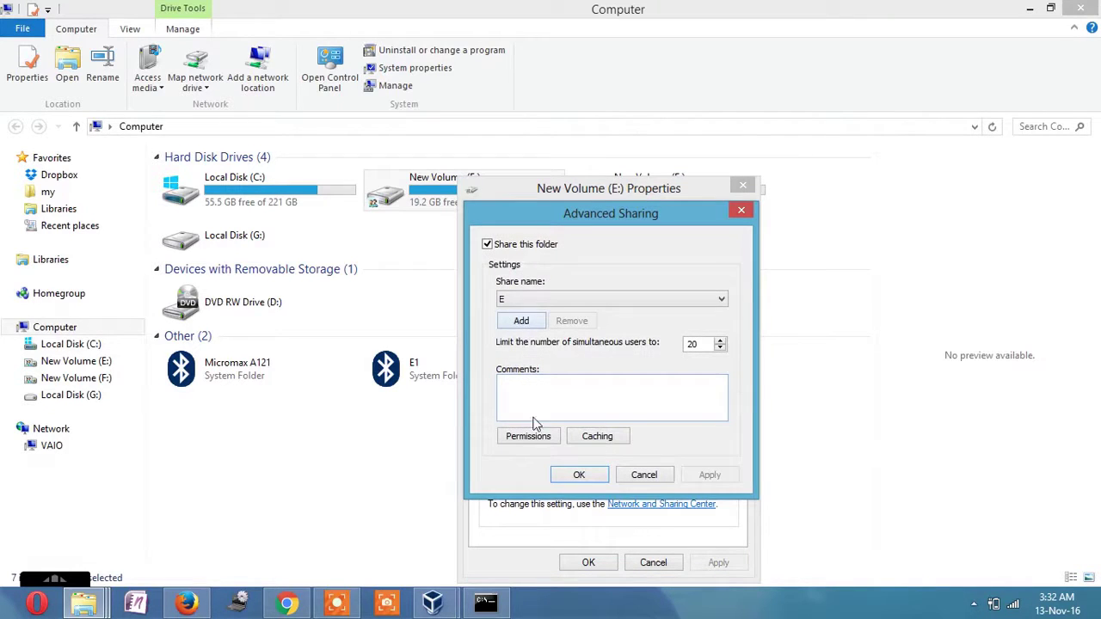
Allow Everyone Full Control in the E share's permissions, apply the change and close the drive's properties.
click(535, 439)
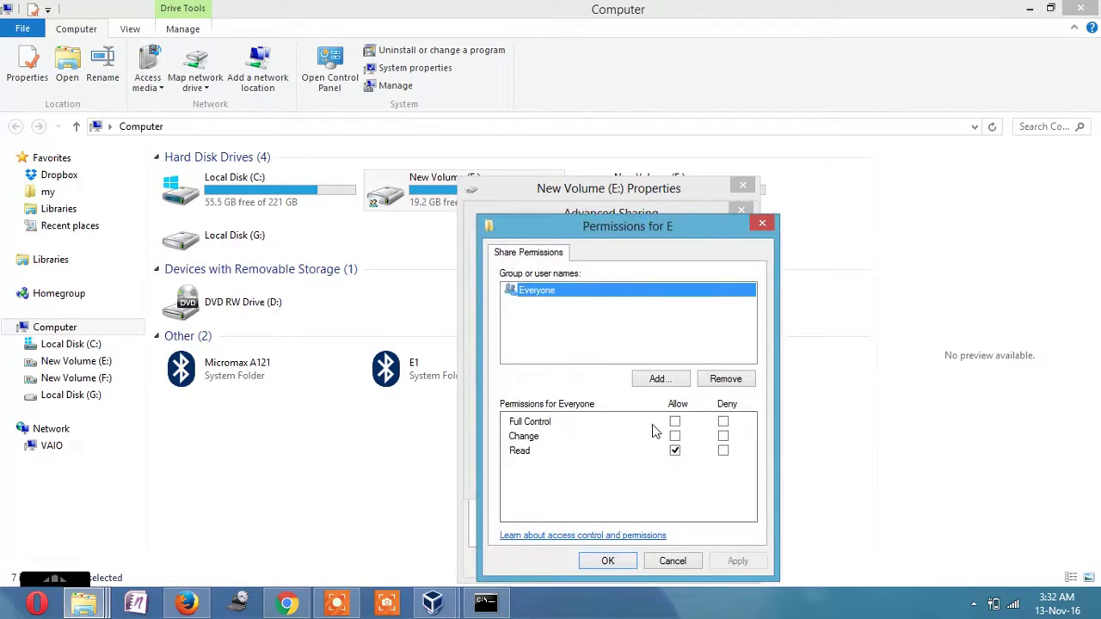
click(674, 423)
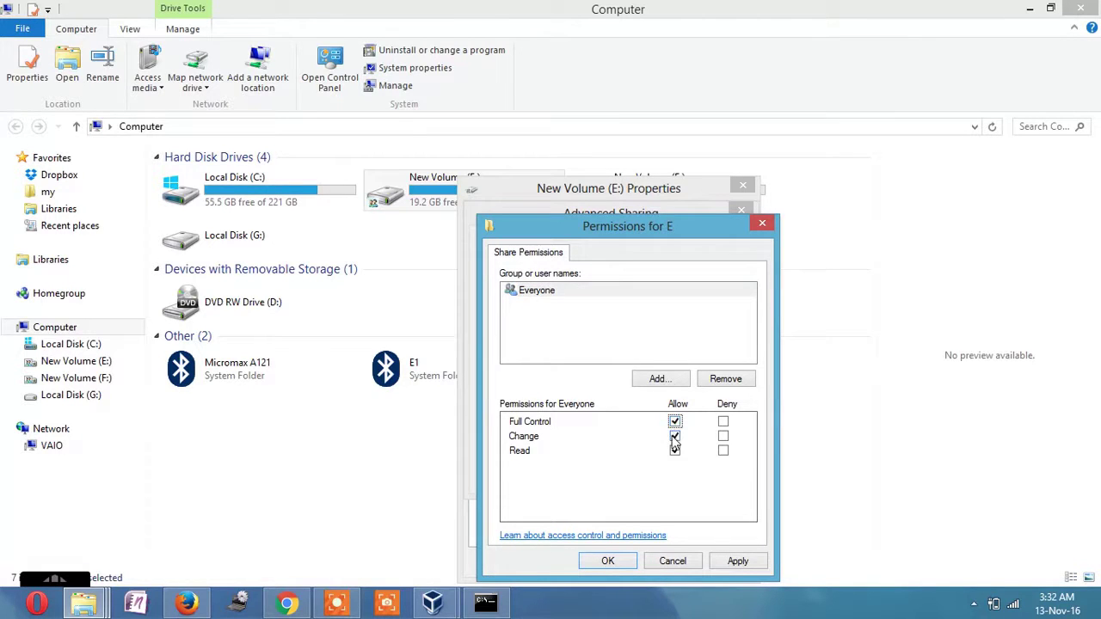
click(738, 559)
click(607, 560)
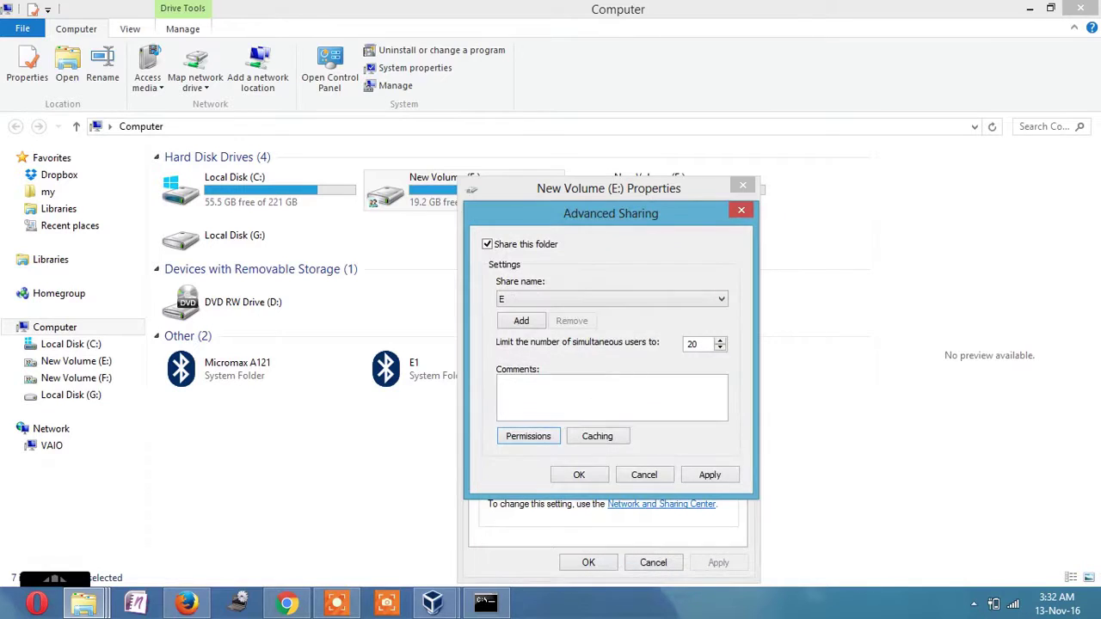
click(592, 477)
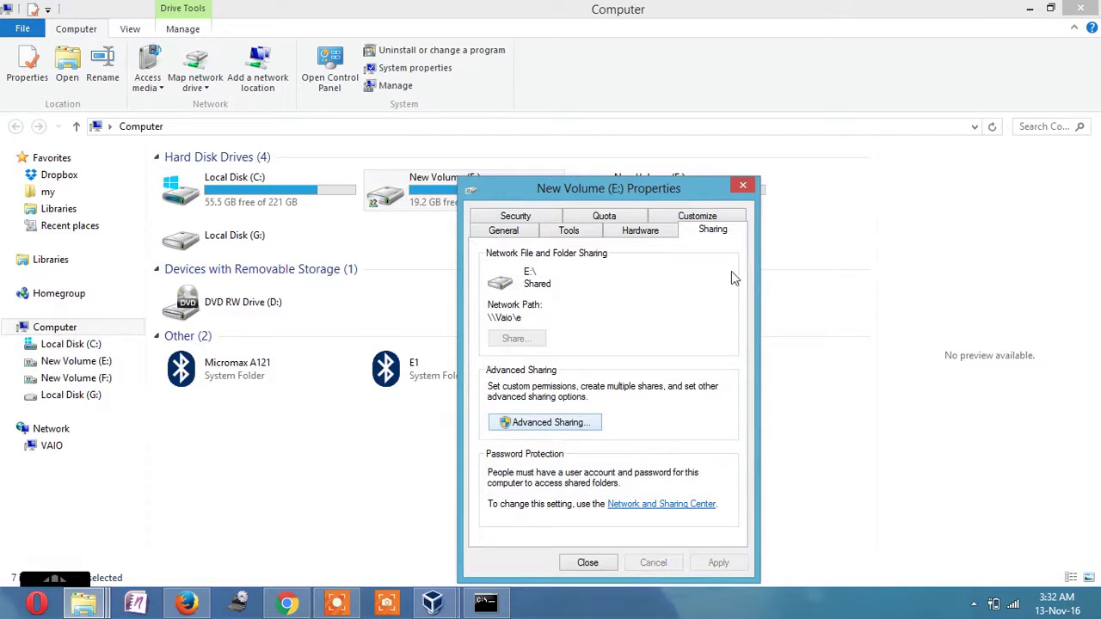
click(742, 186)
Allow Everyone Full Control in the share permissions of New Volume (F:), apply the change and close its properties.
right_click(663, 192)
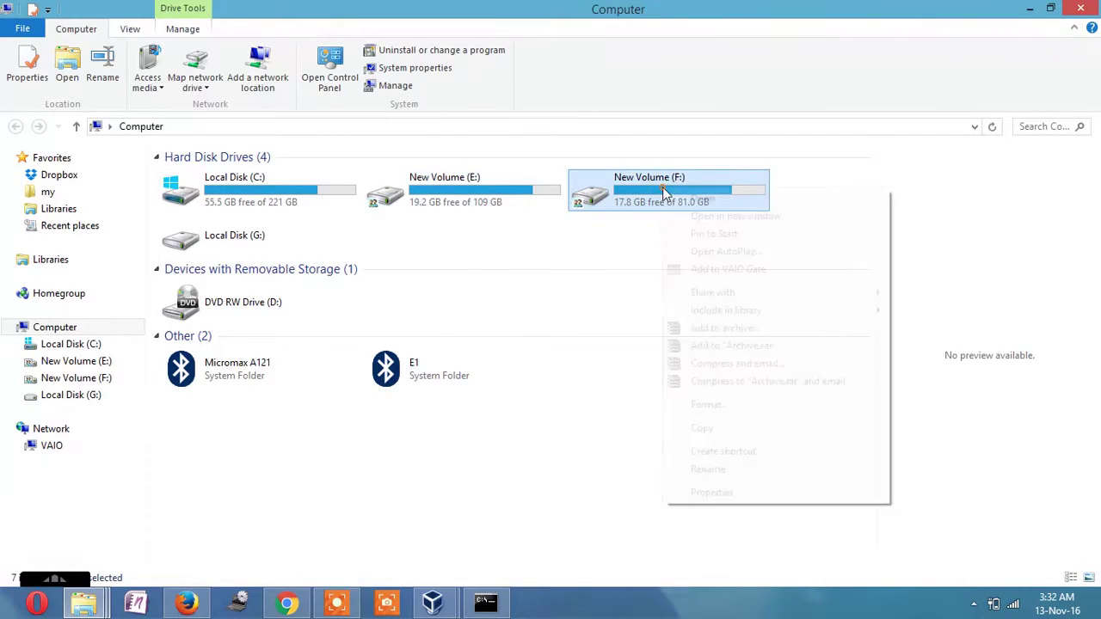
click(749, 496)
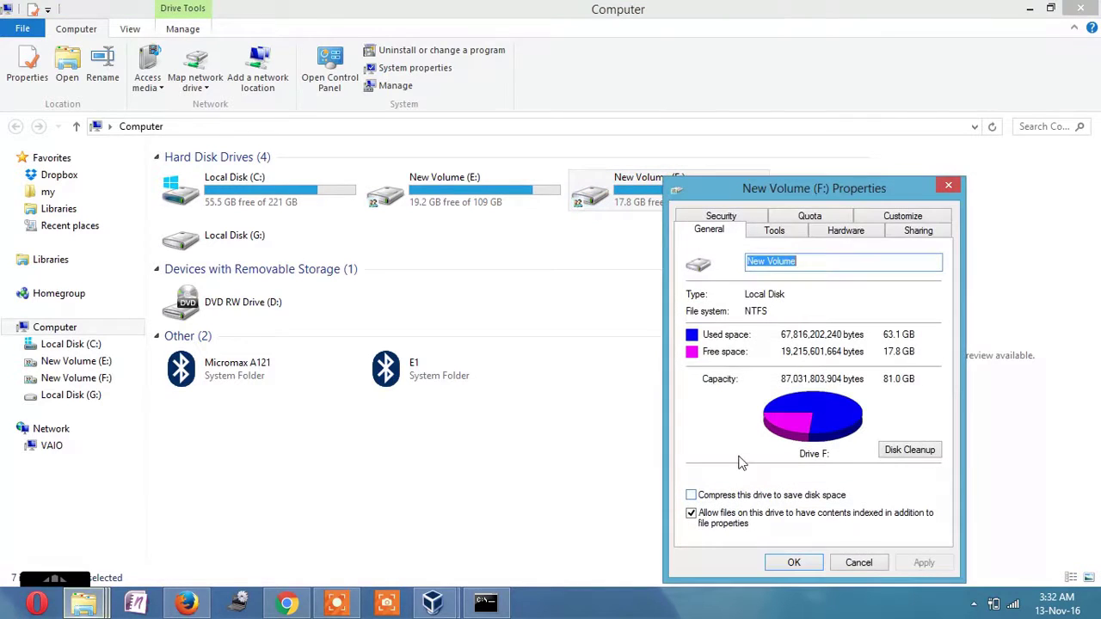
click(918, 230)
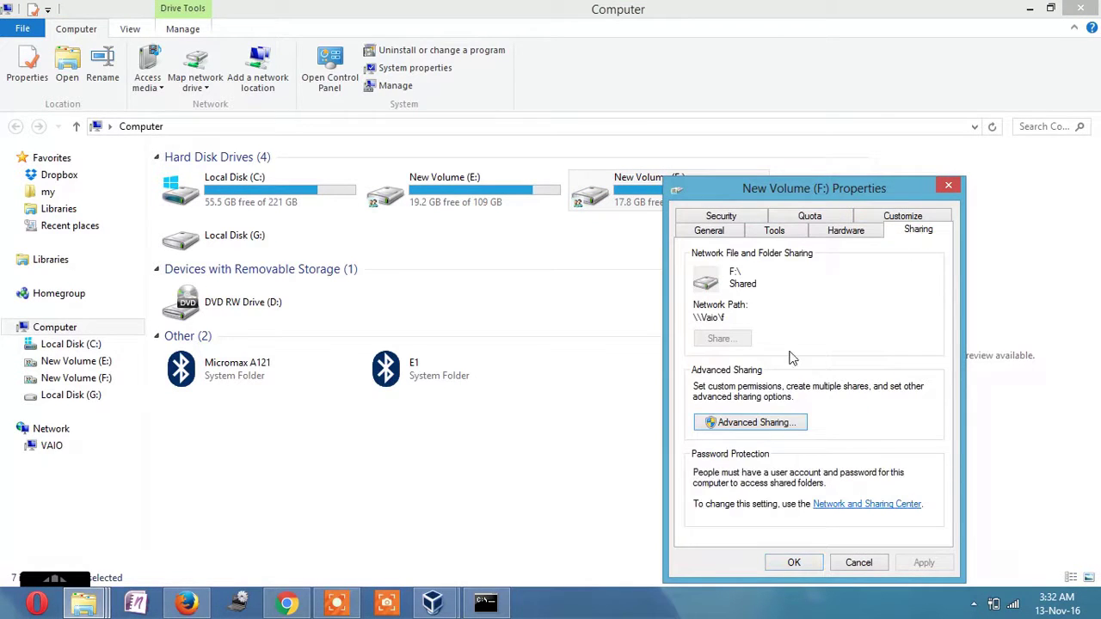
click(708, 423)
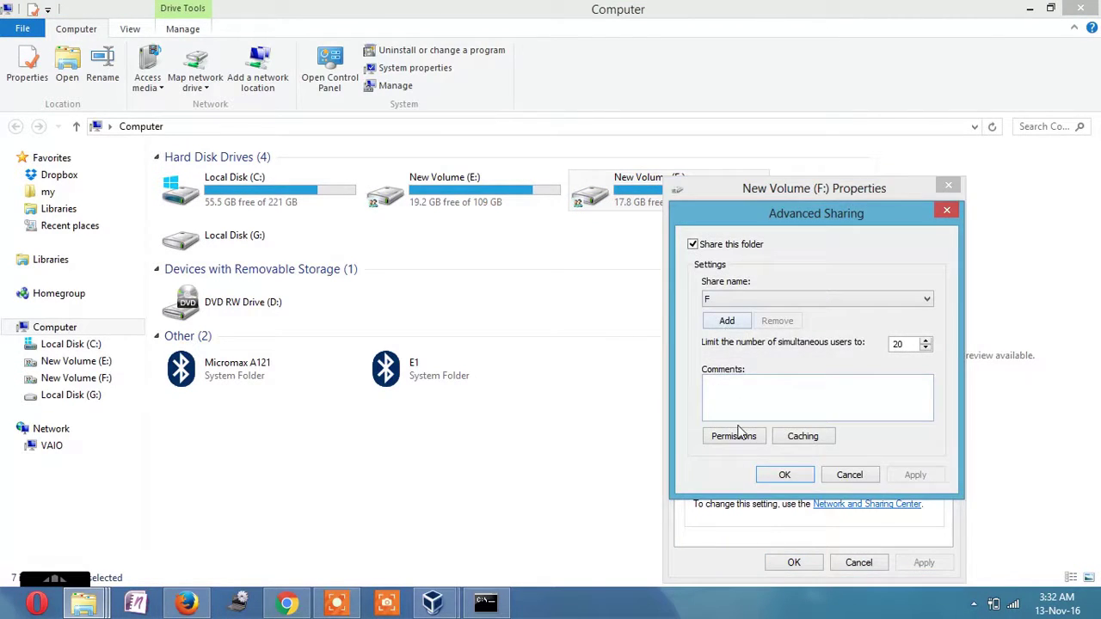
click(734, 435)
click(880, 422)
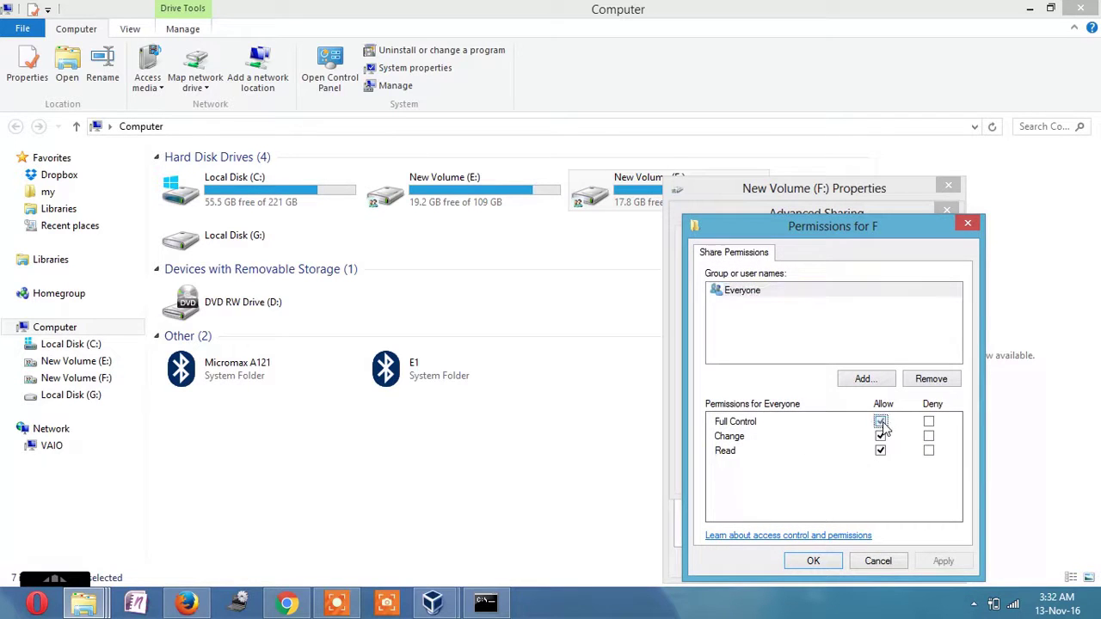
click(944, 560)
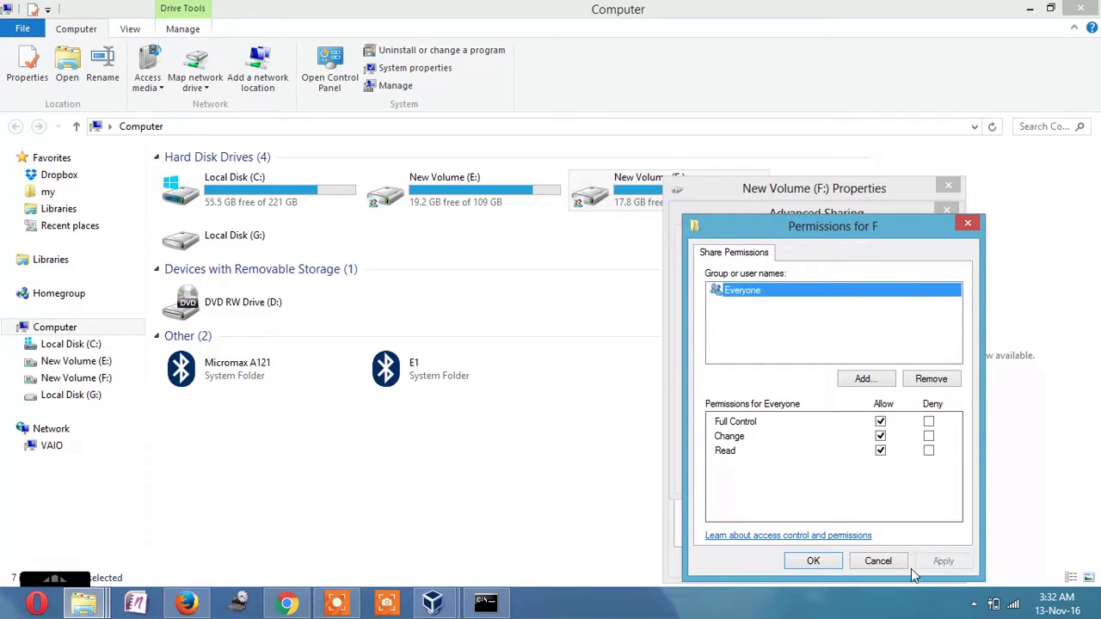
click(834, 561)
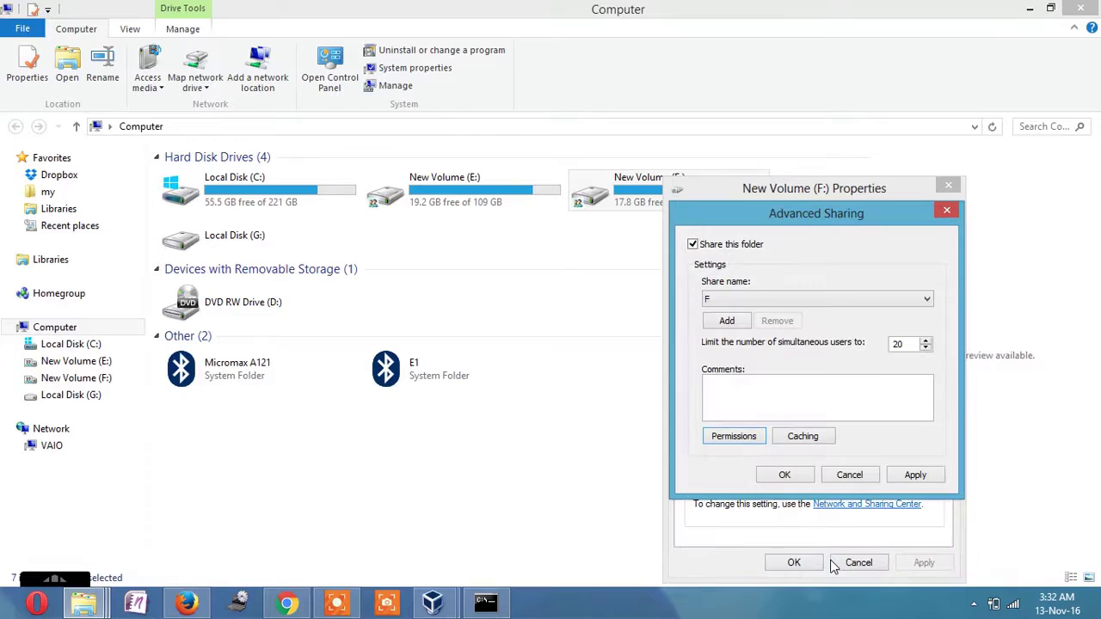
click(786, 482)
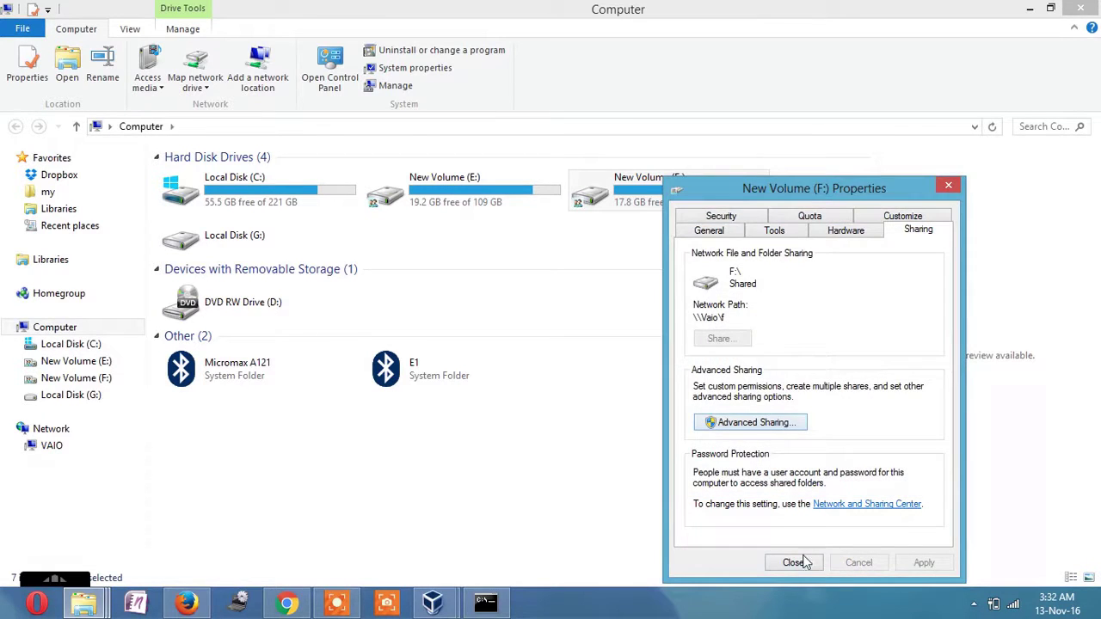
click(794, 562)
Switch back to the Windows XP virtual machine, reconnect to \\192.168.100.3 through Run and open the shared e drive.
mouse_move(433, 602)
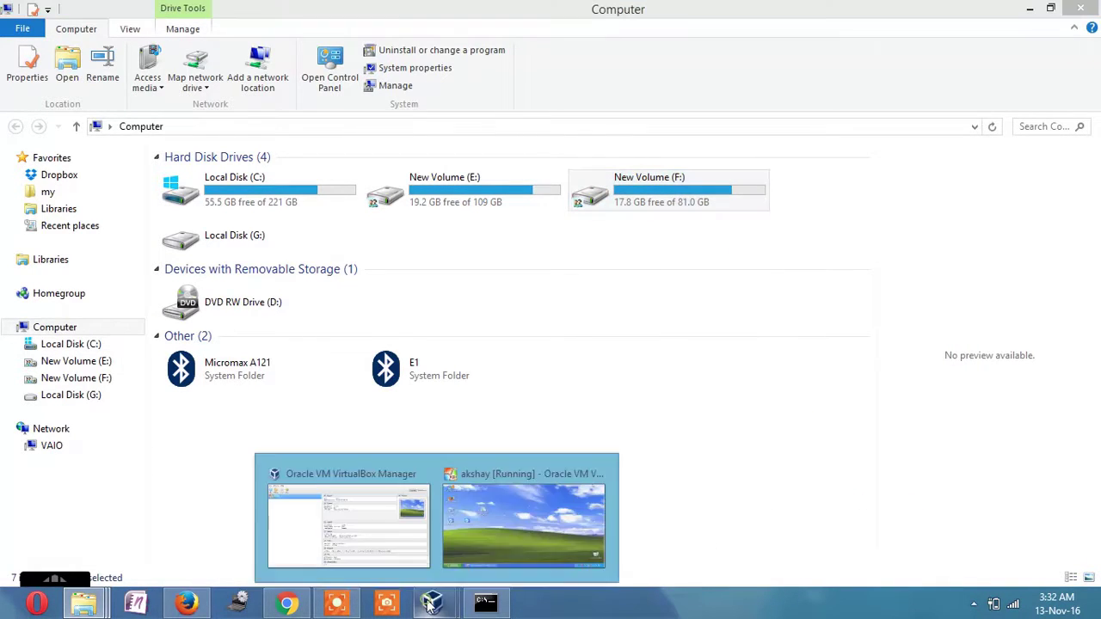
click(542, 528)
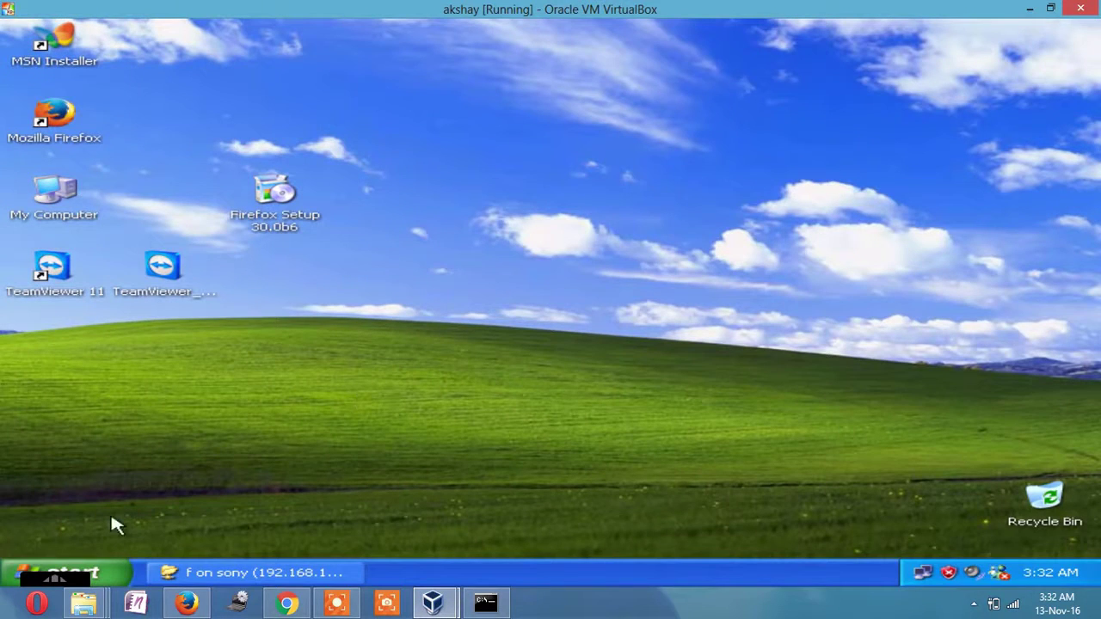
click(99, 579)
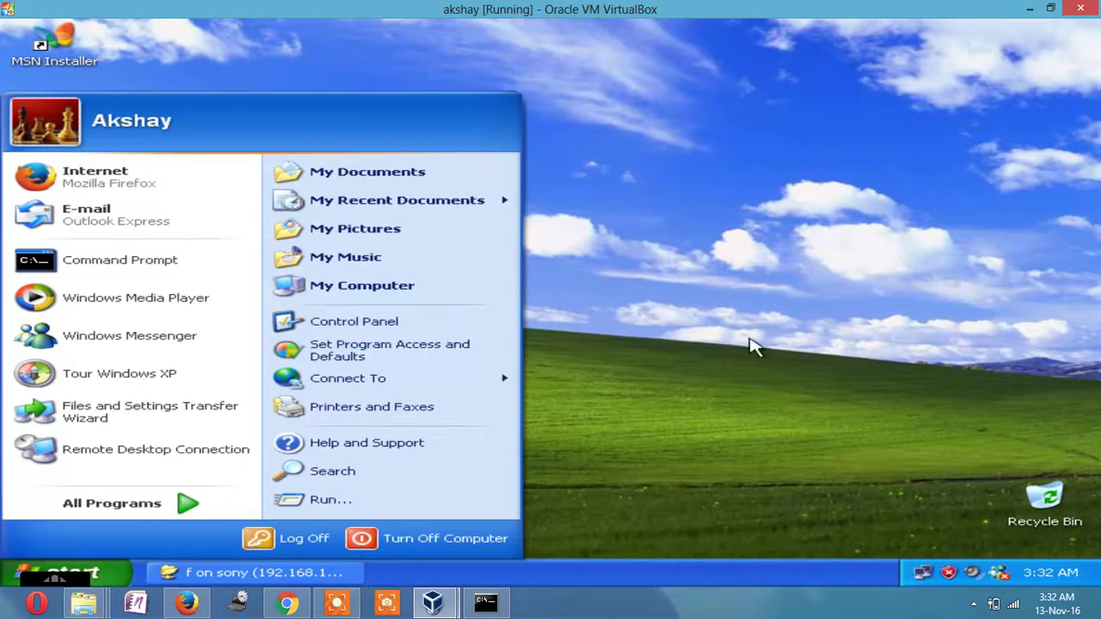
click(436, 503)
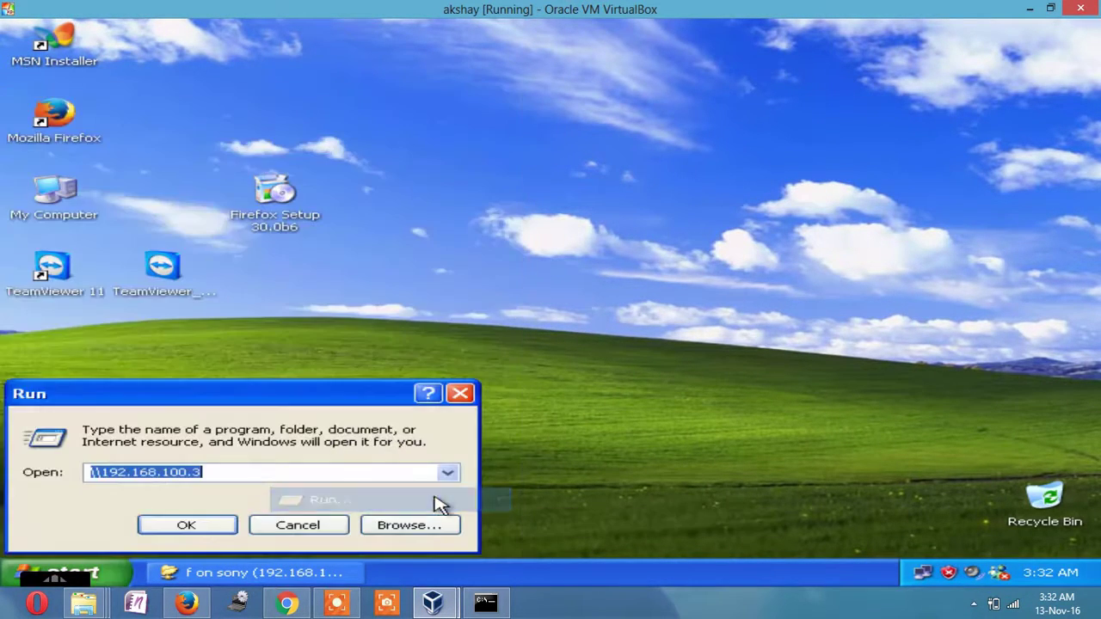
click(226, 523)
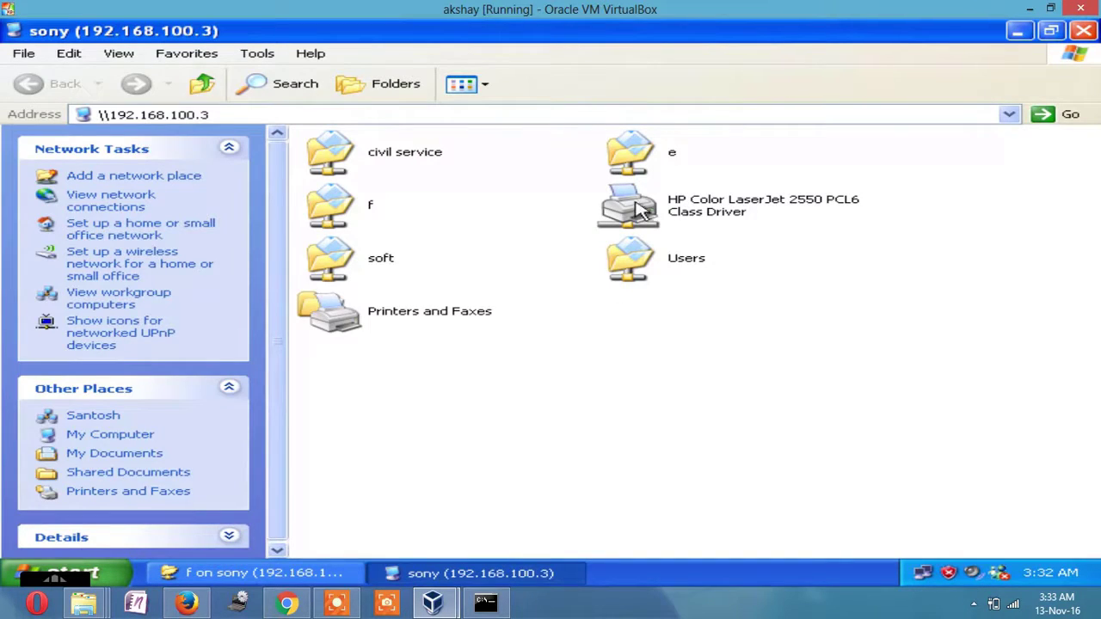
double_click(653, 159)
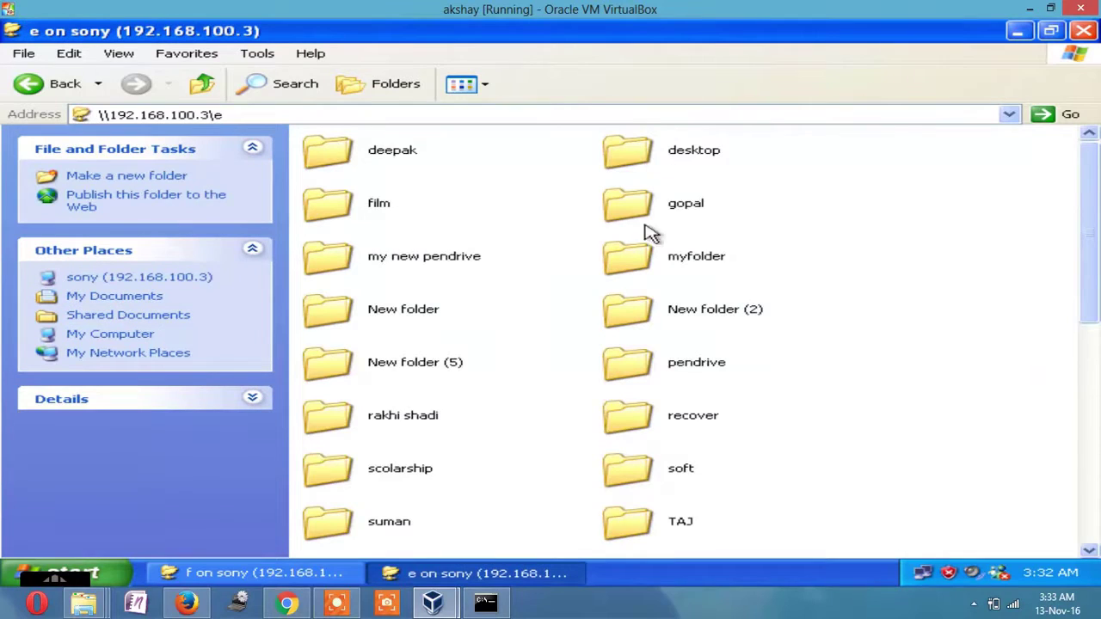
Look through the shared e drive's contents, return to the host's list of shares and open the shared f drive.
scroll(542, 331, down, 10)
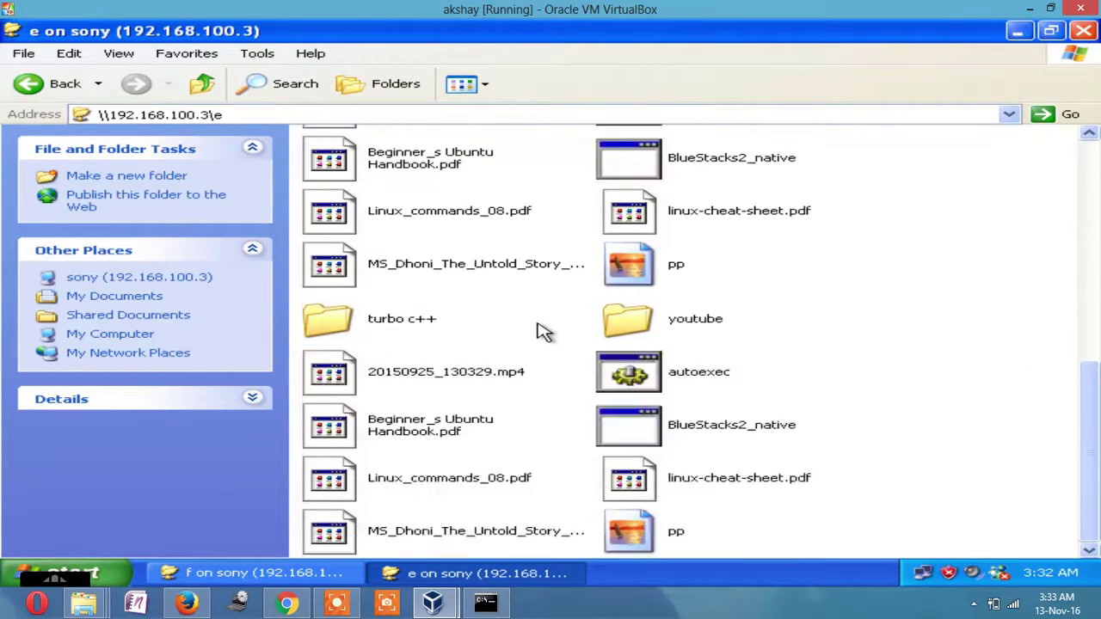
click(26, 79)
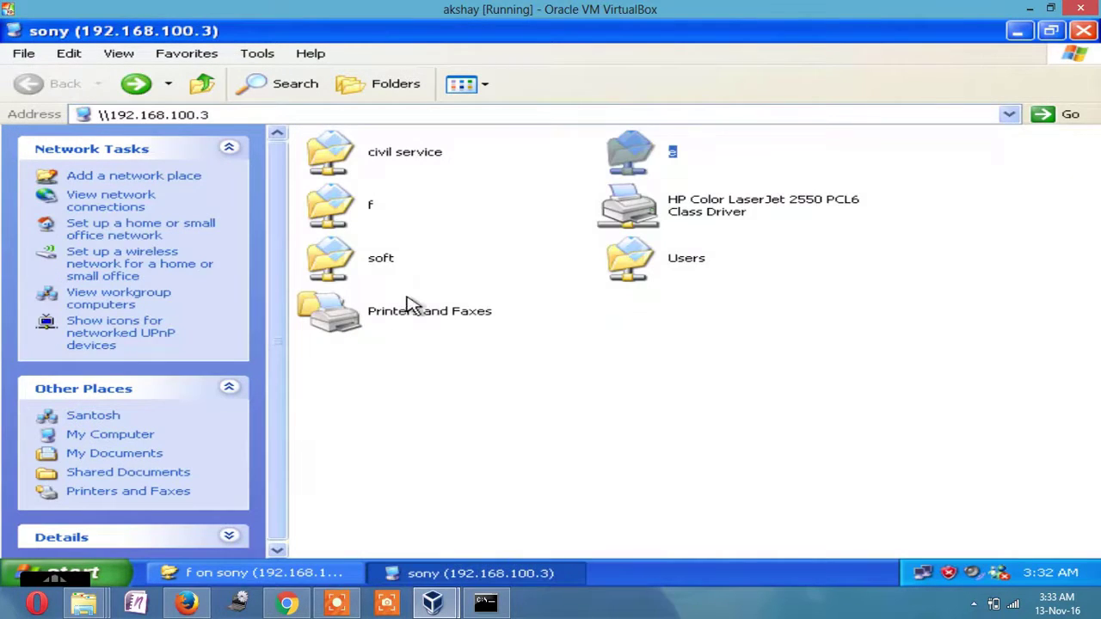
double_click(370, 219)
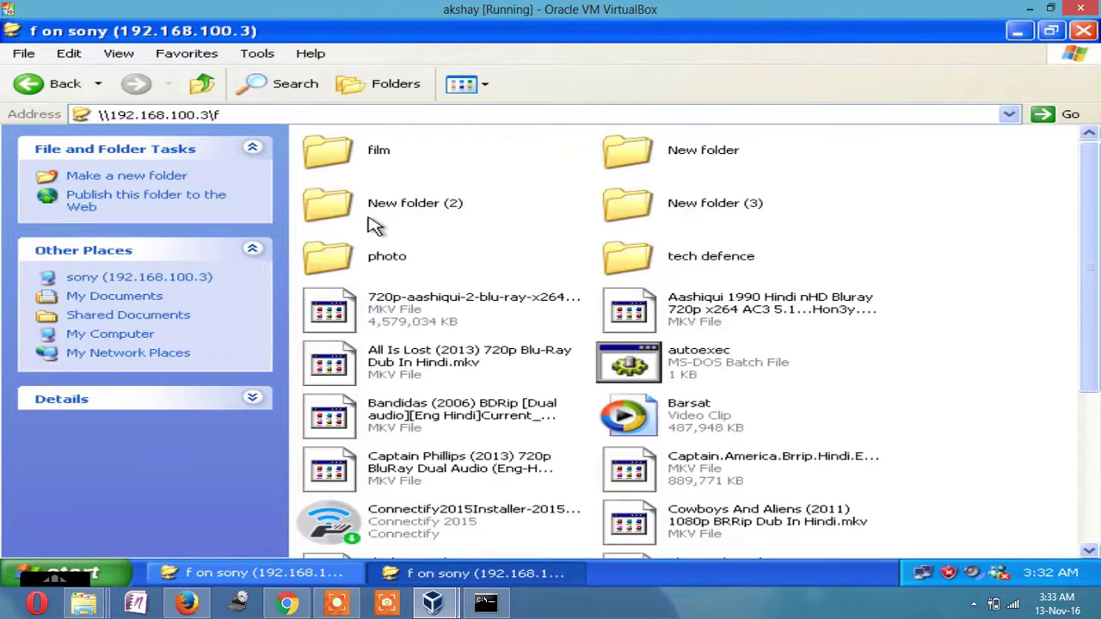
Delete the Connectify2015Installer-2015-0-5 file from the shared f drive and confirm the deletion.
scroll(484, 333, down, 5)
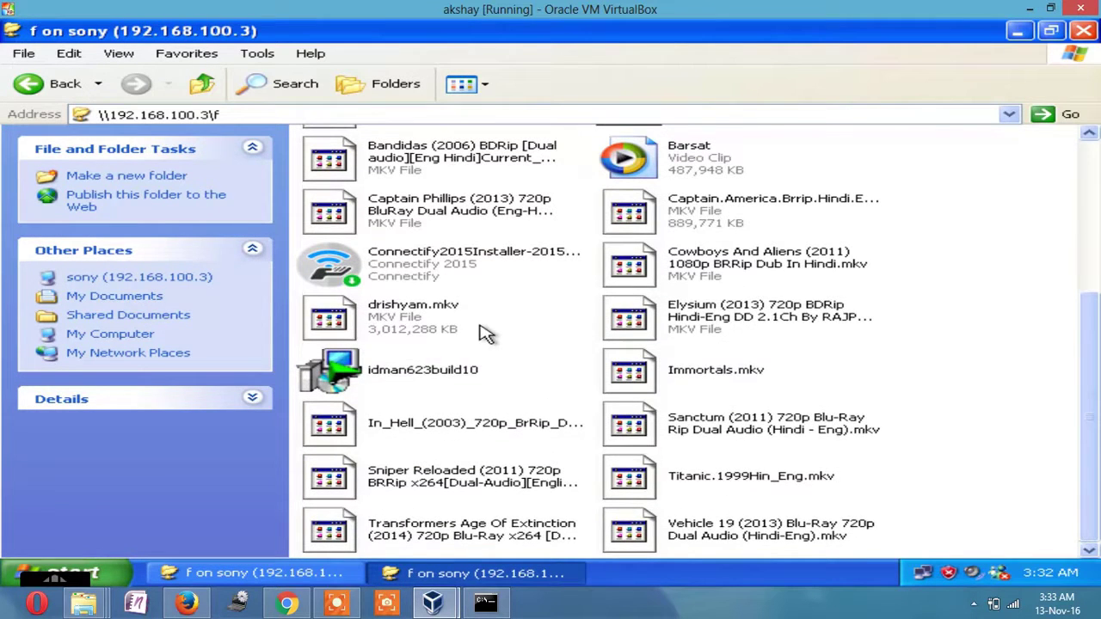
click(433, 262)
right_click(430, 258)
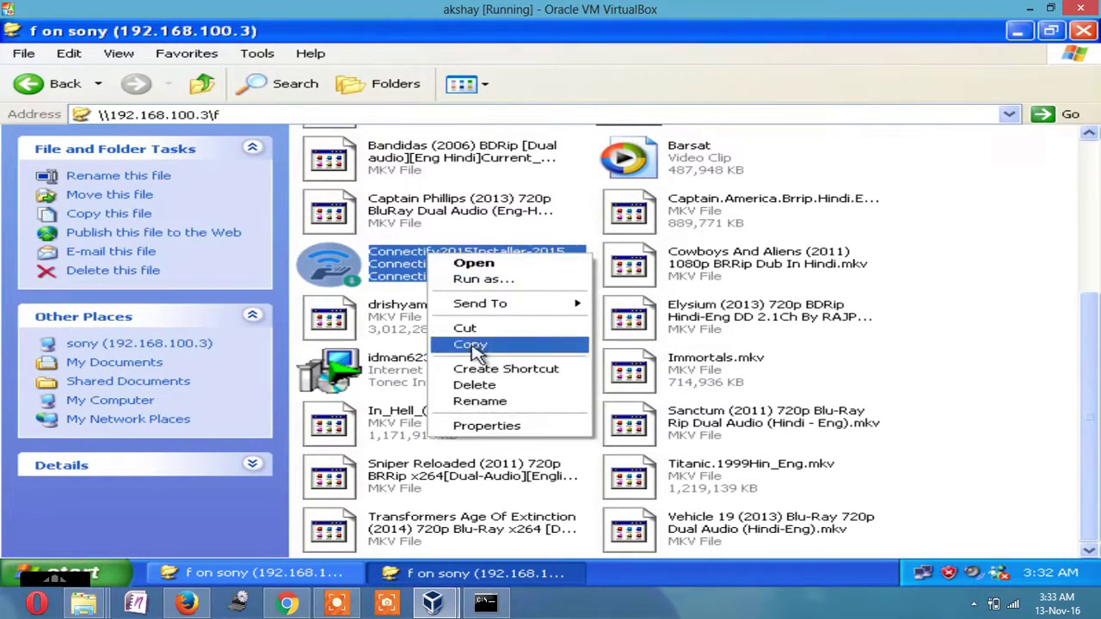
click(478, 385)
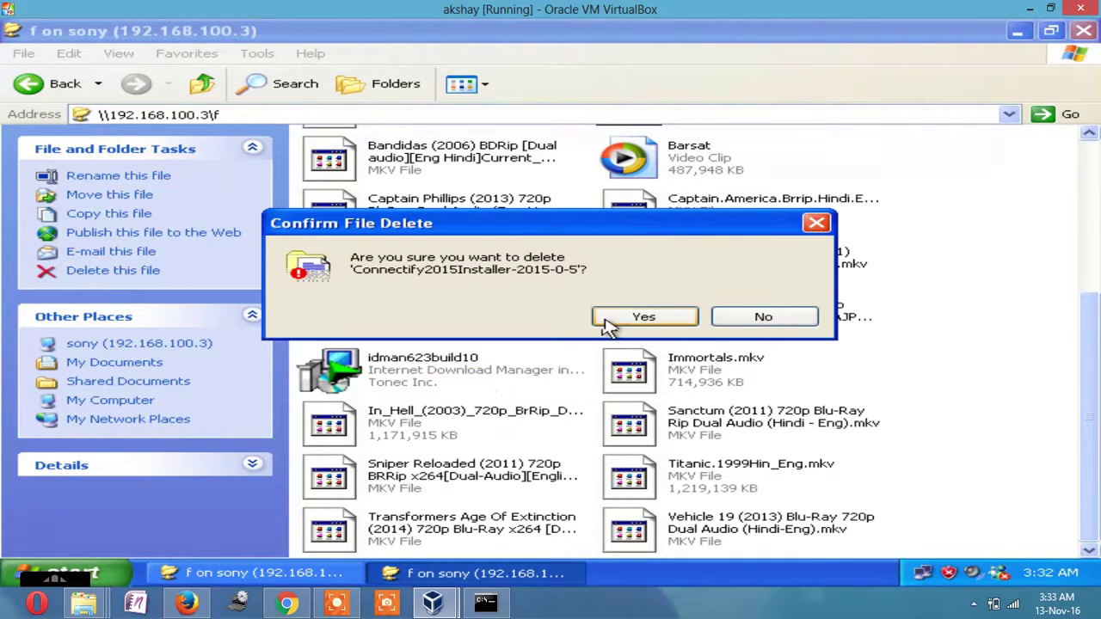
click(644, 316)
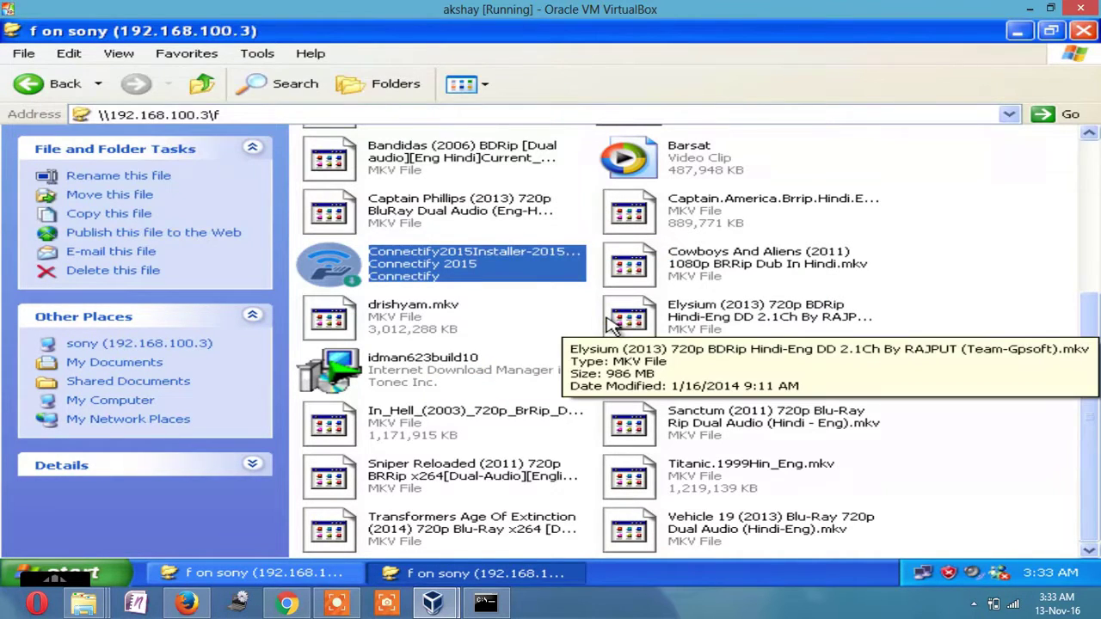
Check the shared f drive's listing for the Connectify installer and close the share window.
scroll(467, 295, up, 5)
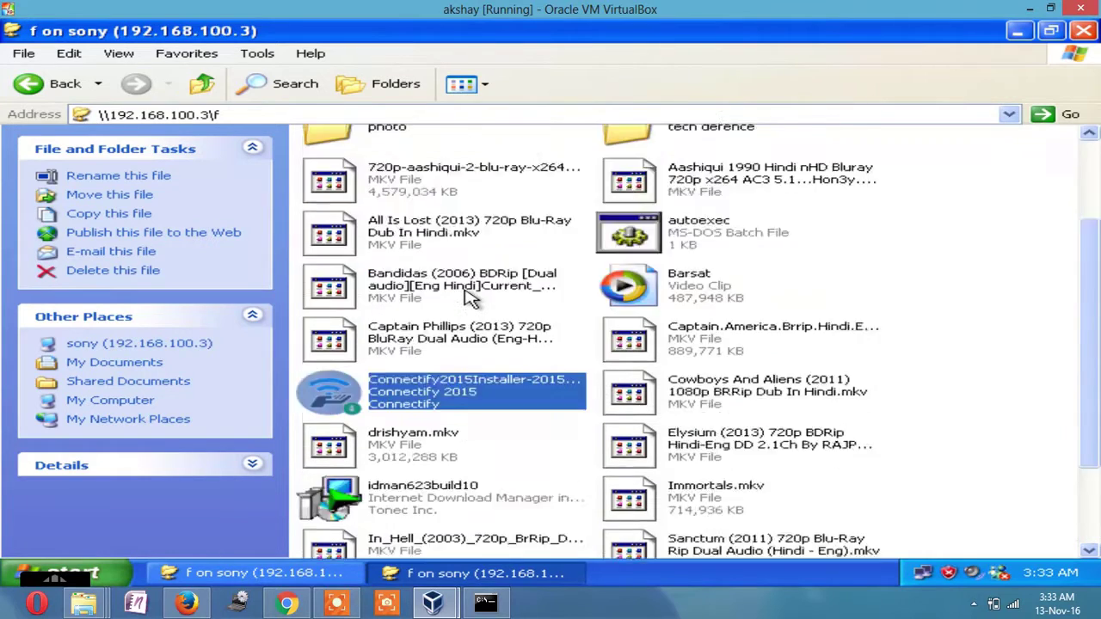
scroll(466, 295, down, 5)
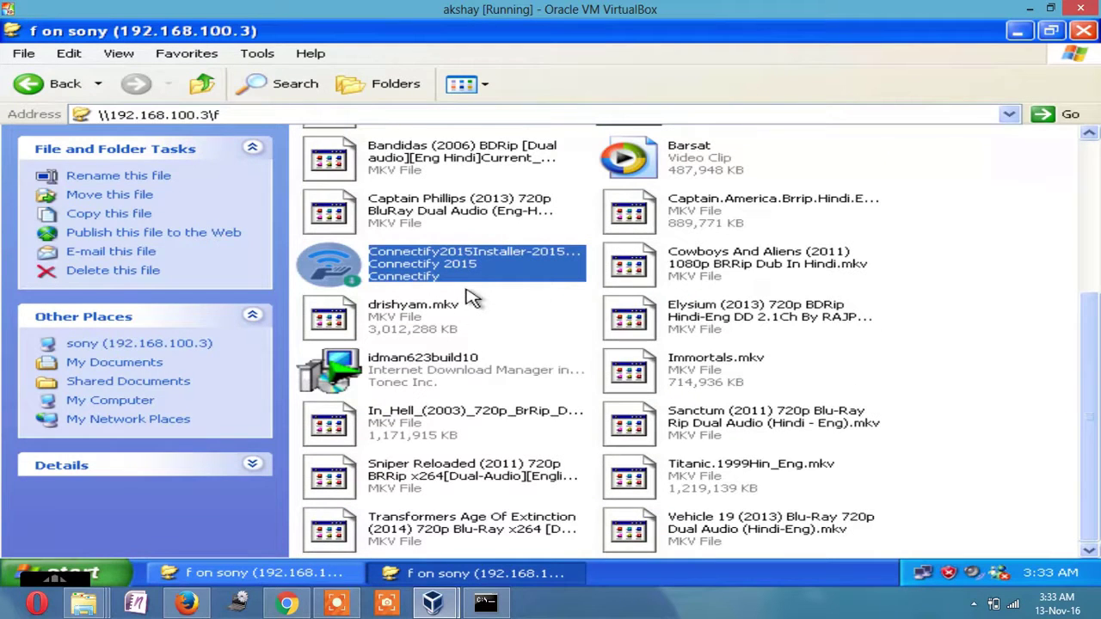
click(942, 285)
scroll(640, 282, up, 5)
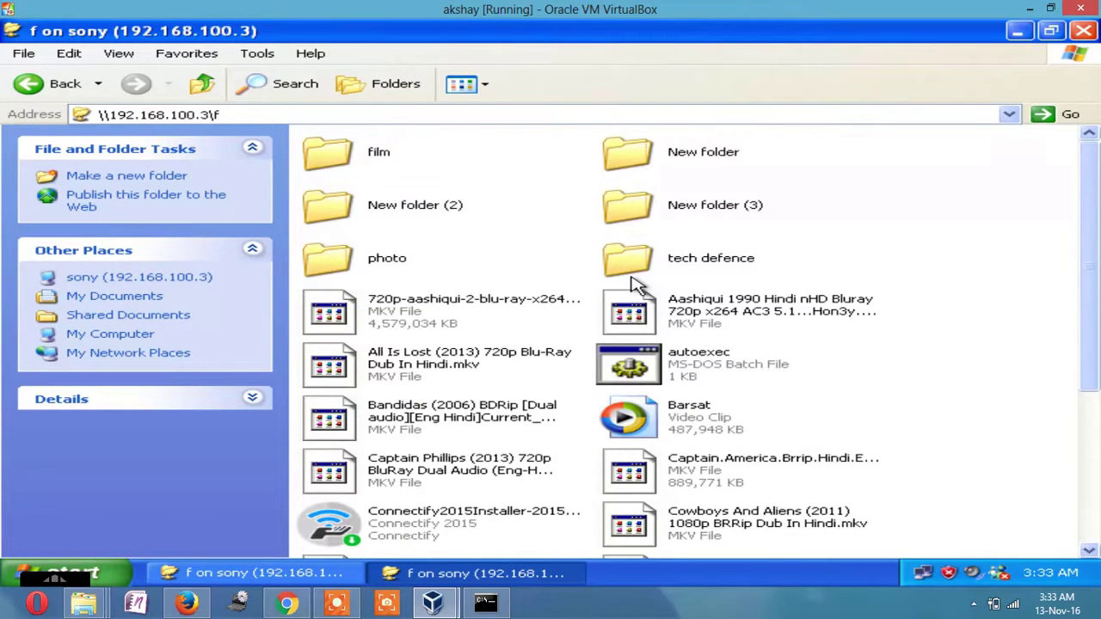
click(357, 255)
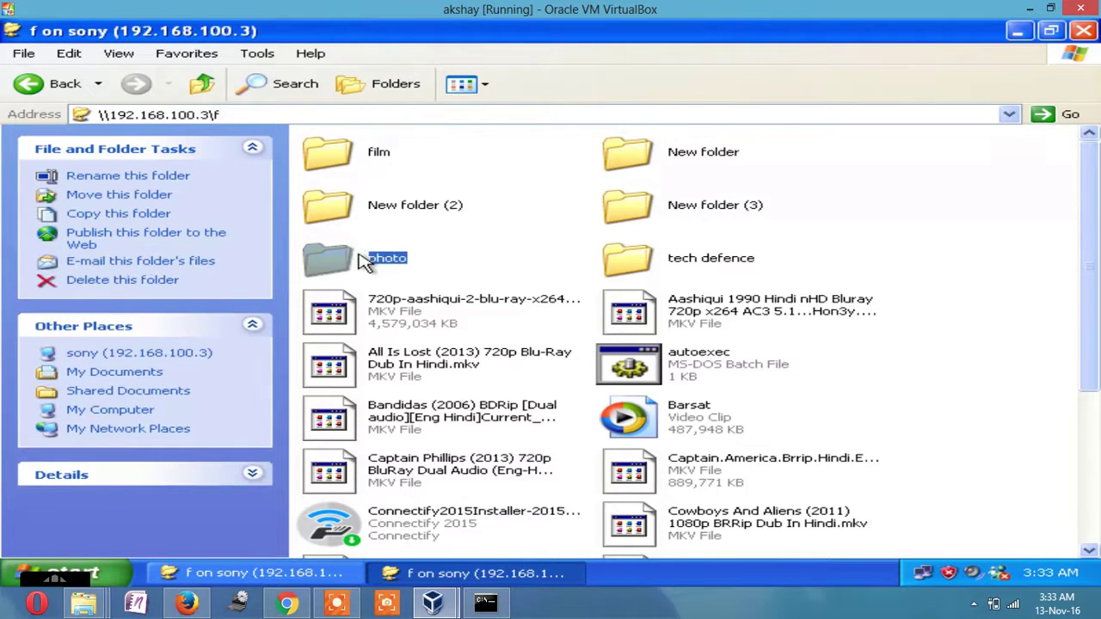
click(1083, 32)
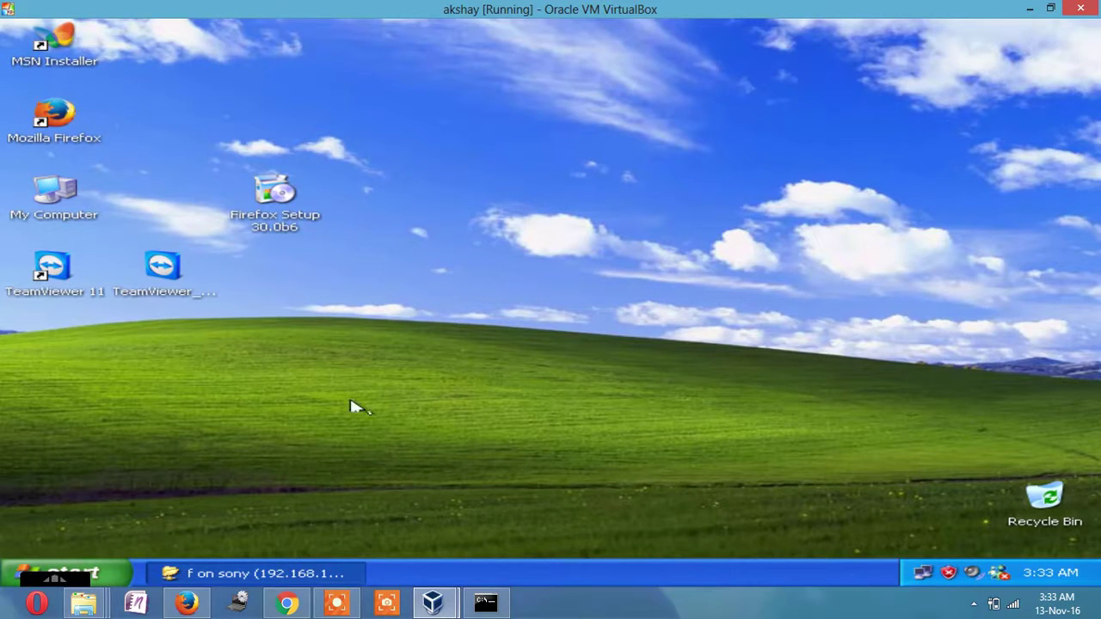
Check the network path in the sharing properties of New Volume (F:) on the host, close them and minimise the Computer window.
mouse_move(86, 606)
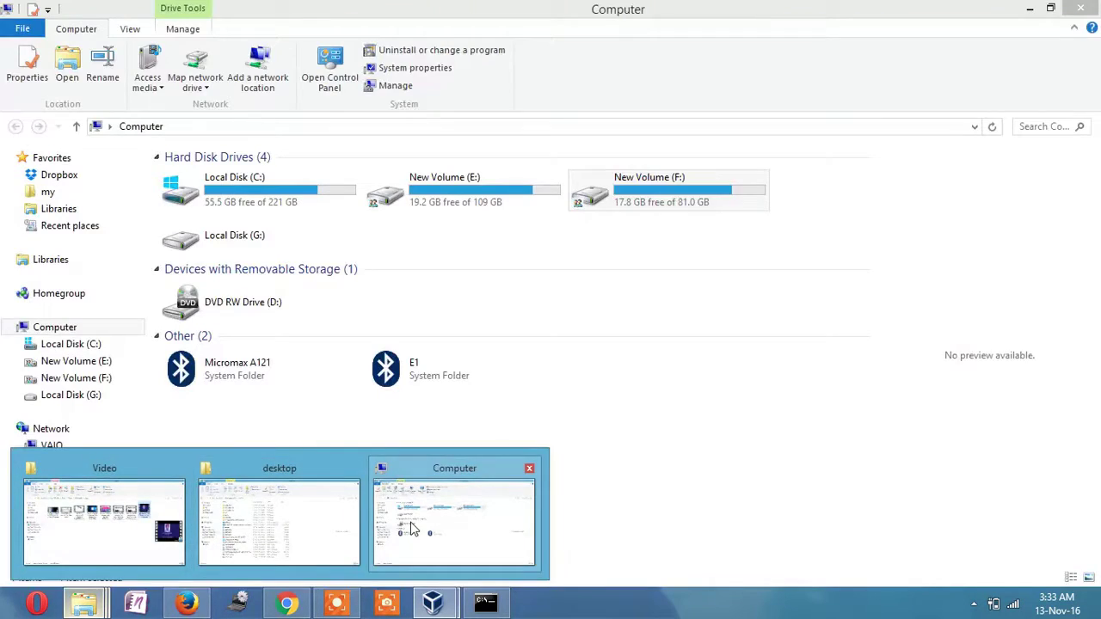
click(473, 526)
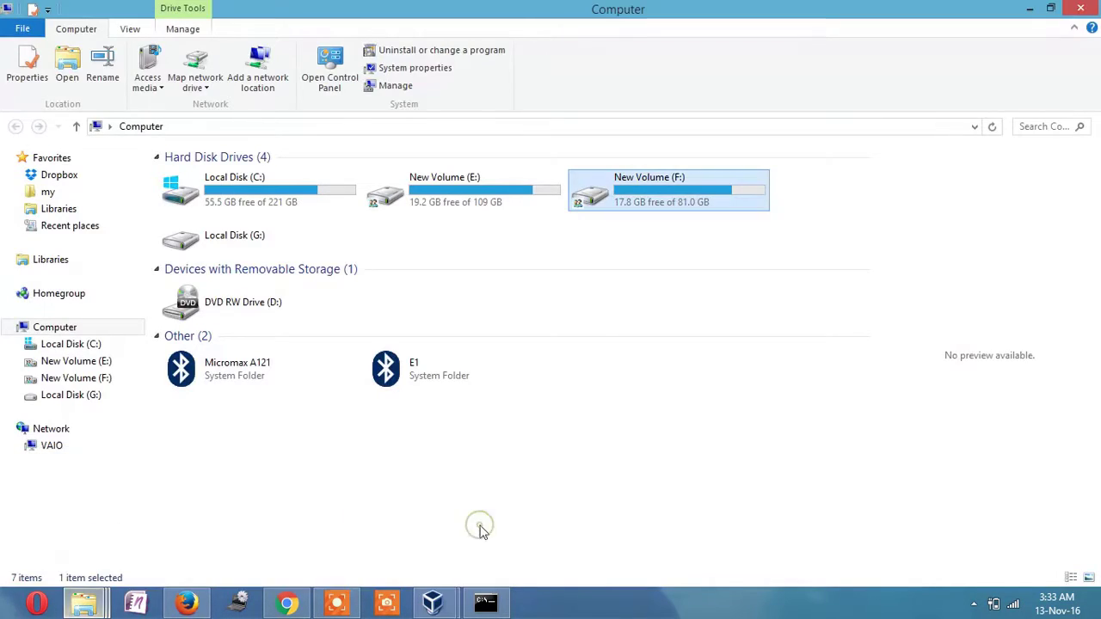
right_click(600, 196)
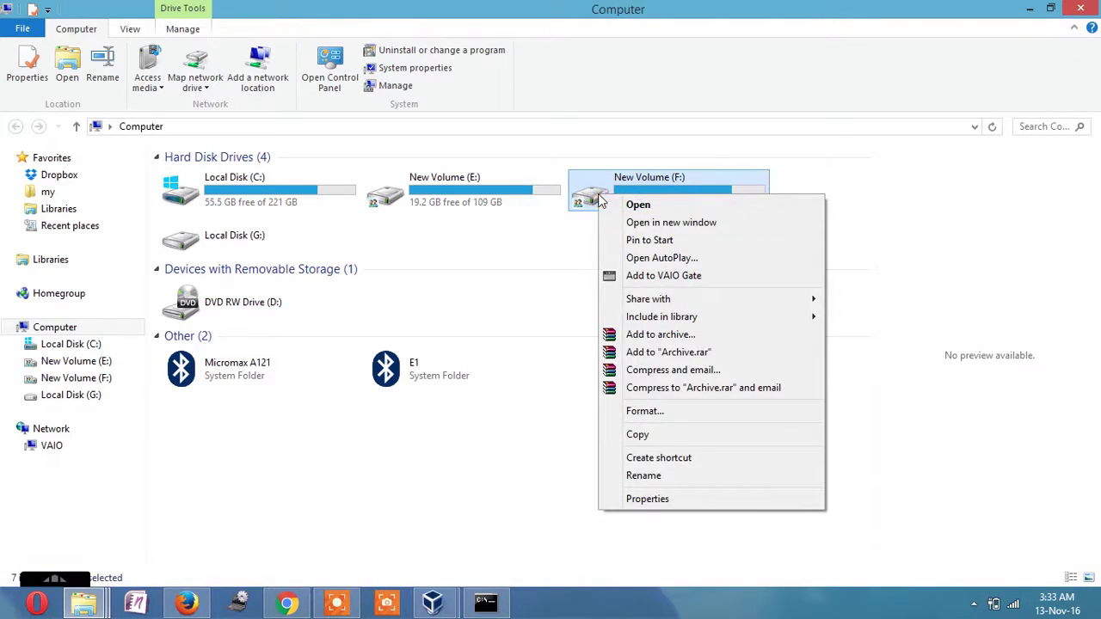
click(659, 500)
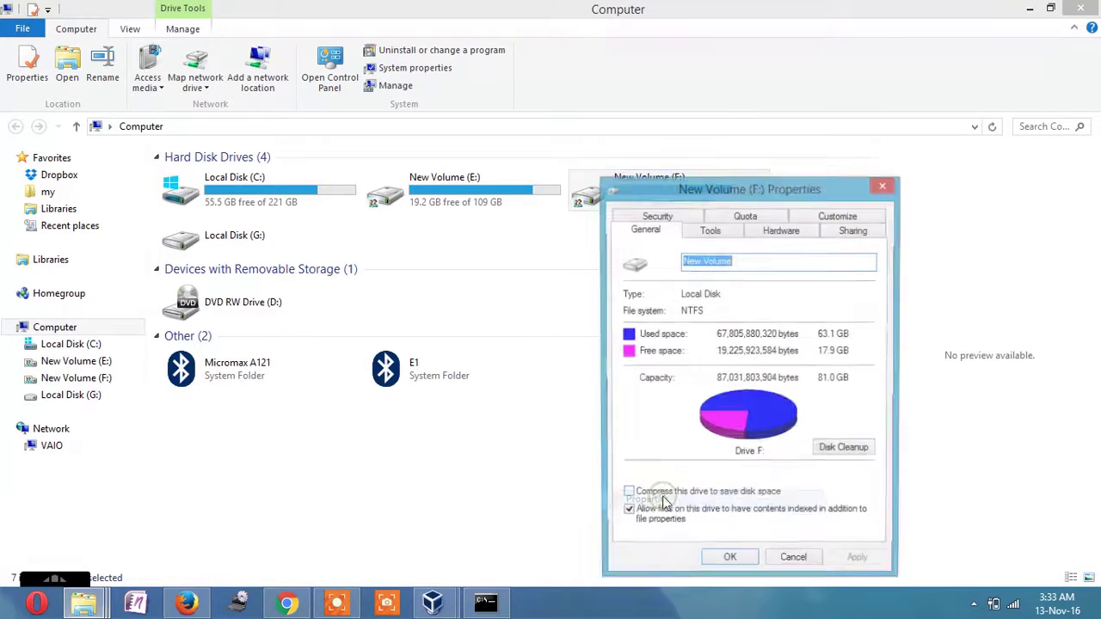
click(846, 234)
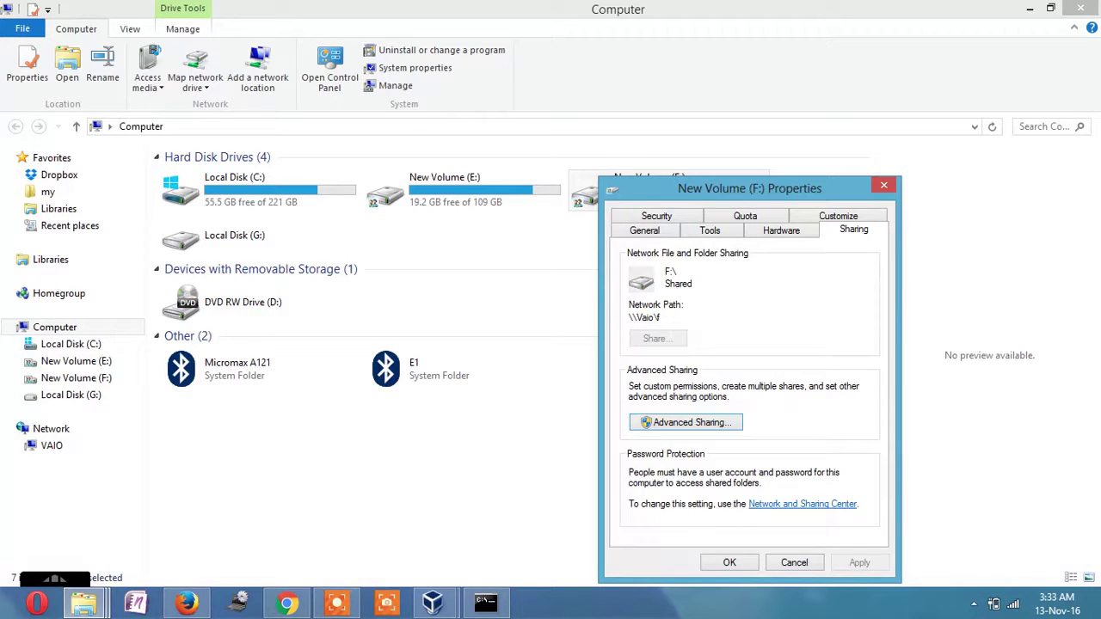
click(881, 185)
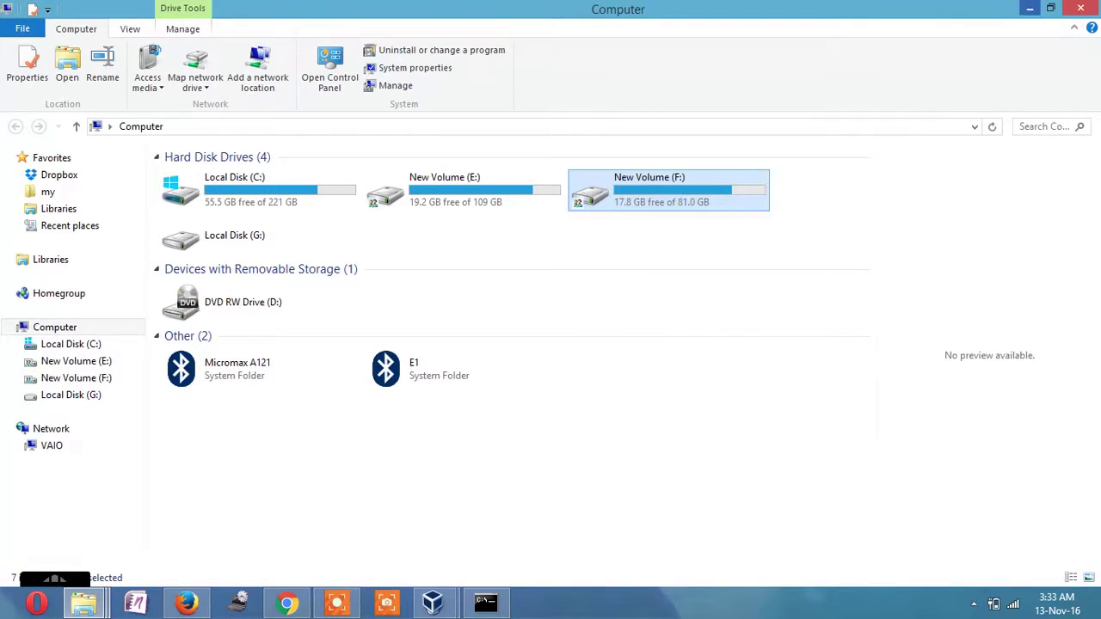
click(1029, 8)
Switch back to the Windows XP virtual machine and open the network path \\vaio\f through Run.
mouse_move(449, 609)
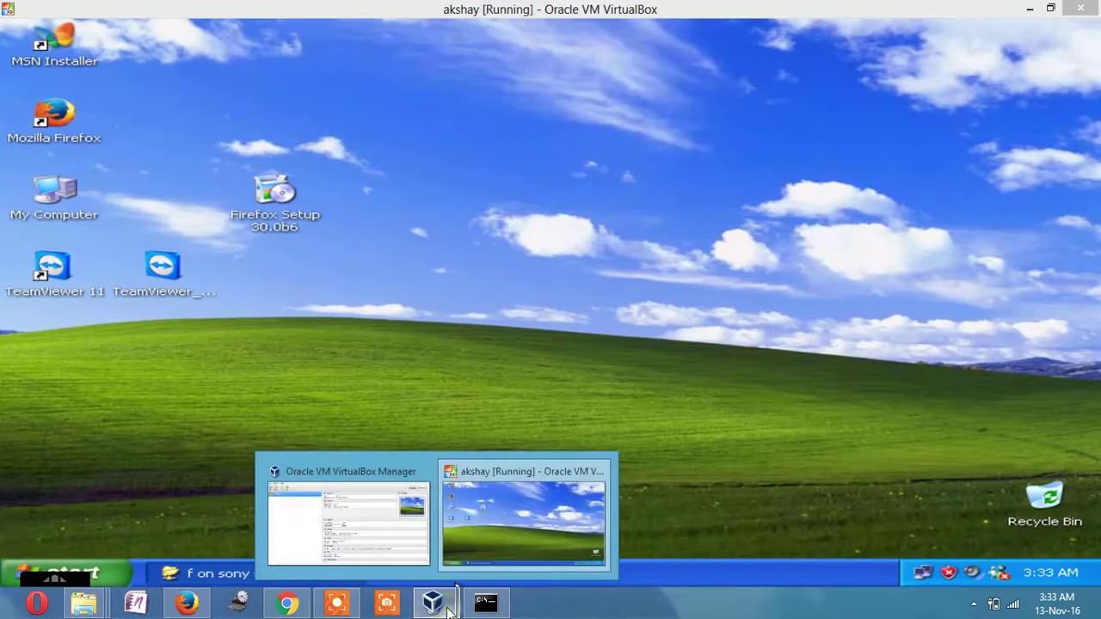
click(531, 513)
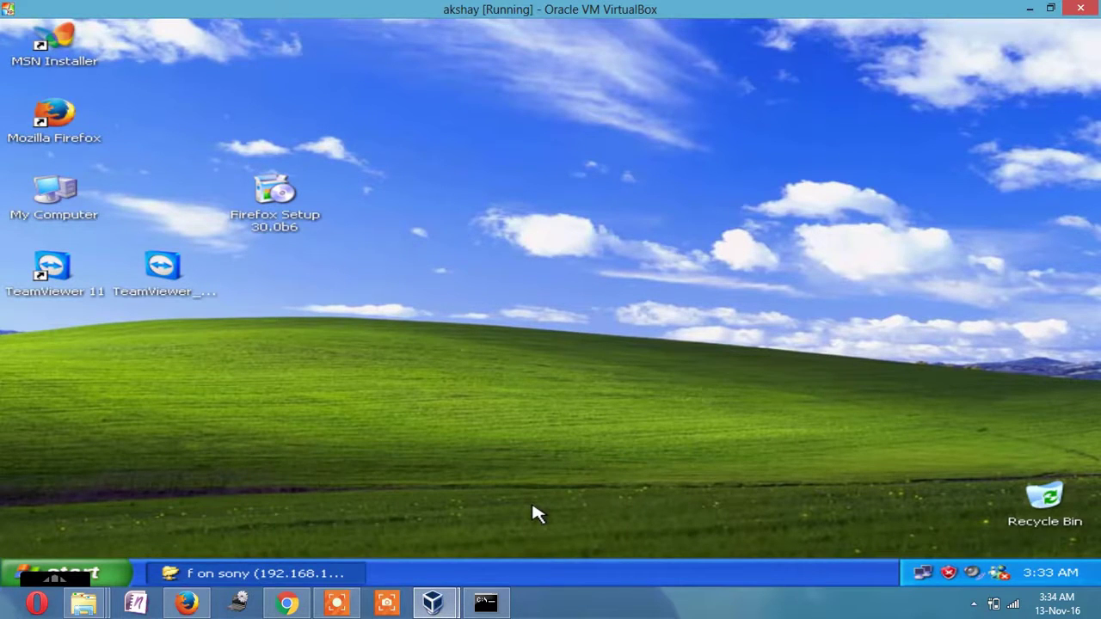
key(super+r)
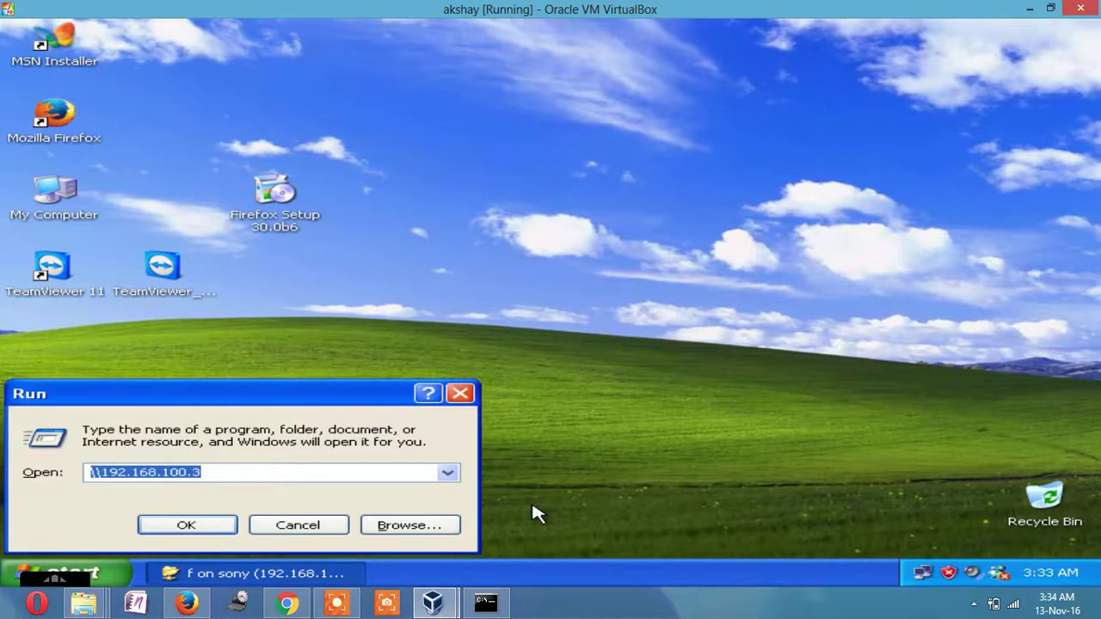
text(\\)
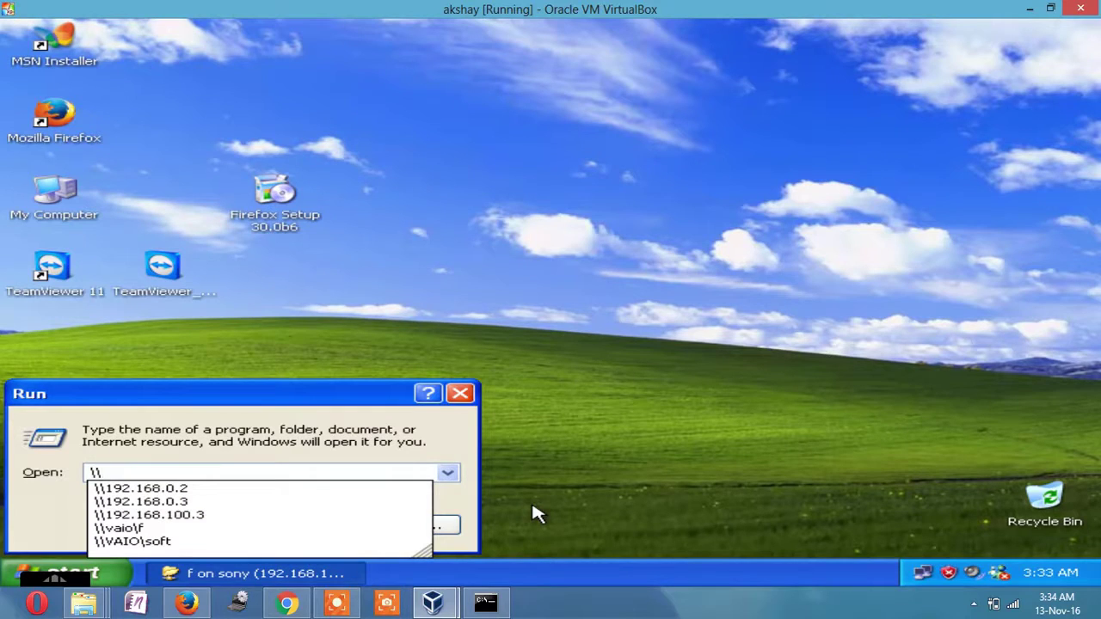
text(vaio)
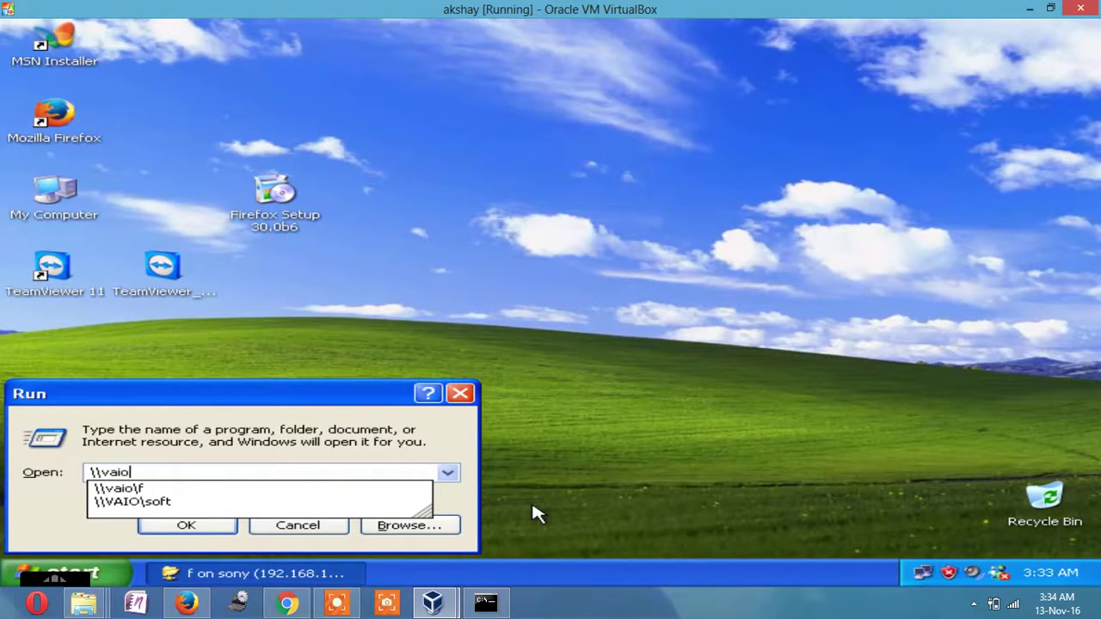
text(\f)
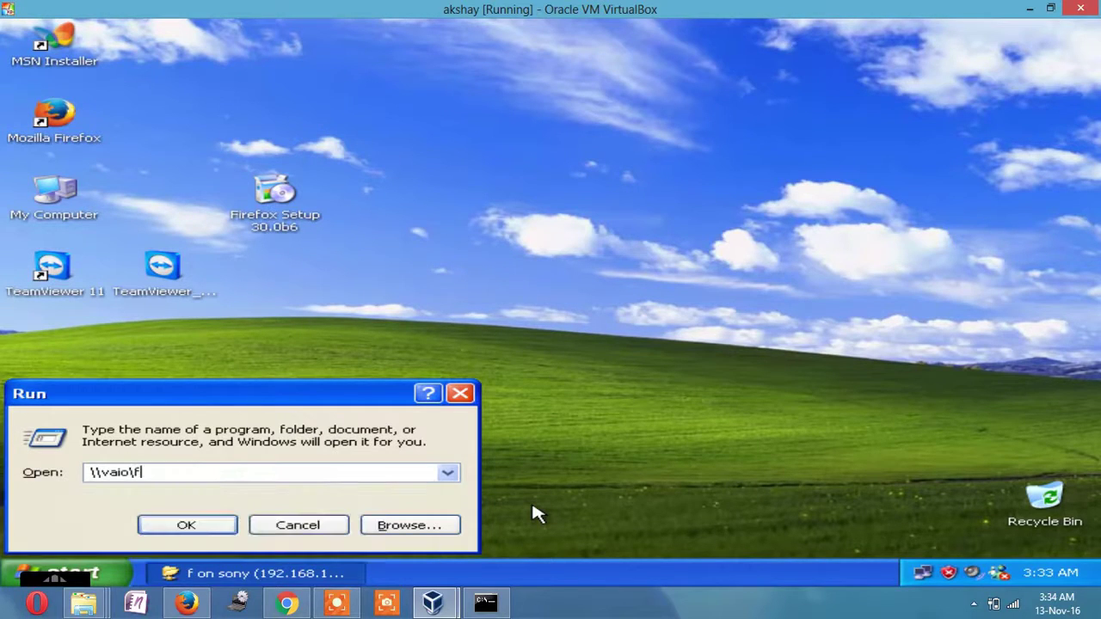
key(Return)
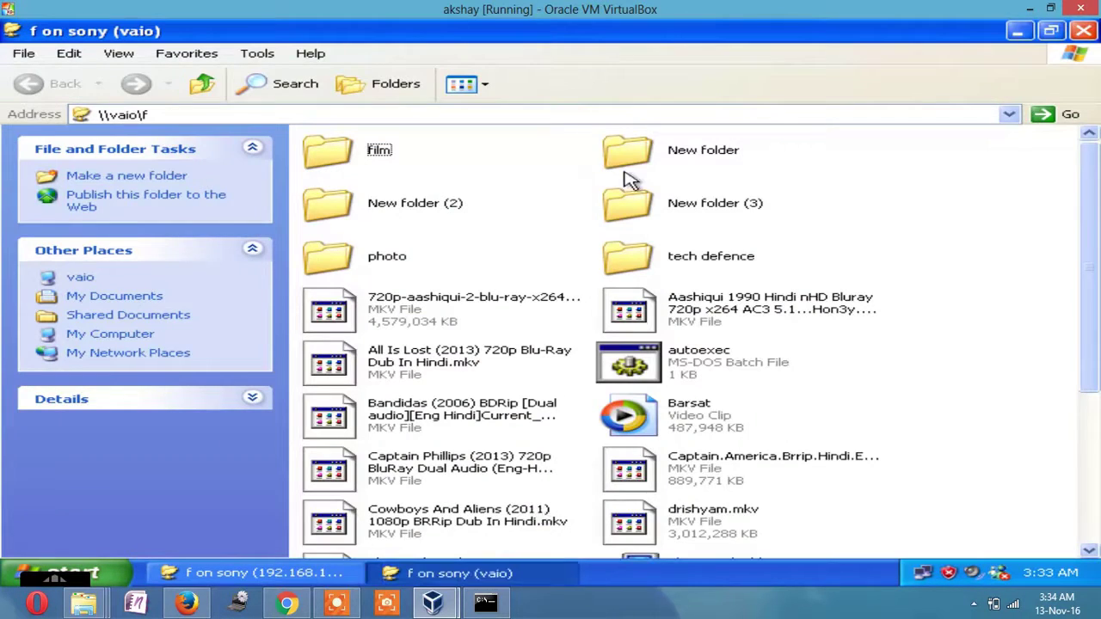
Look through the folders and files of the f share opened by computer name.
scroll(565, 229, down, 4)
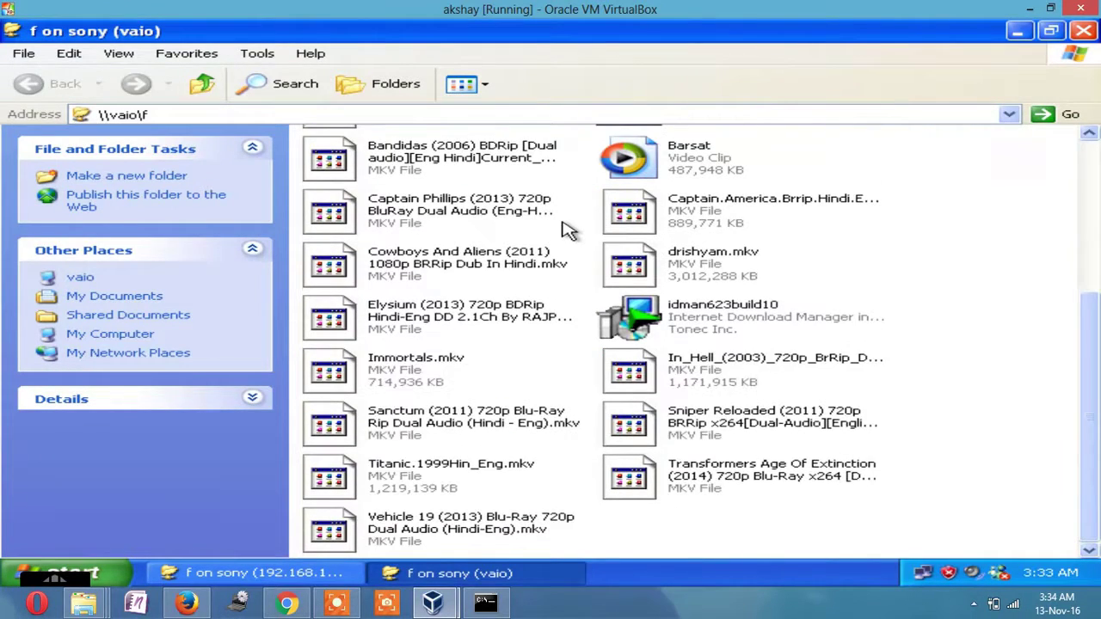
scroll(565, 229, up, 2)
scroll(565, 229, up, 3)
scroll(567, 232, down, 4)
scroll(387, 297, up, 4)
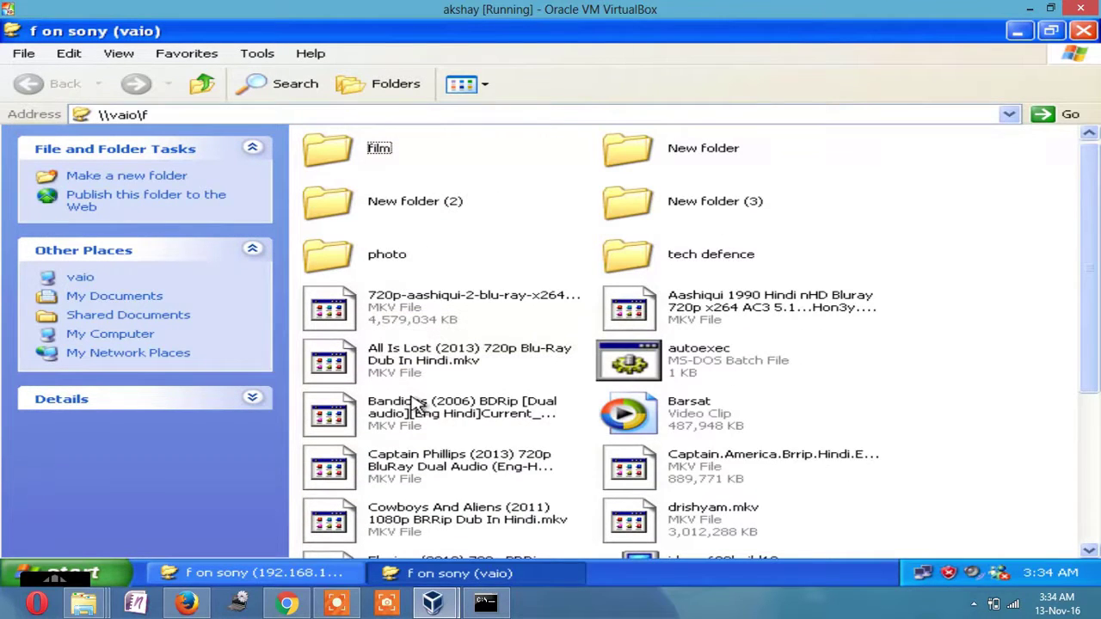
scroll(490, 425, down, 3)
scroll(490, 426, up, 3)
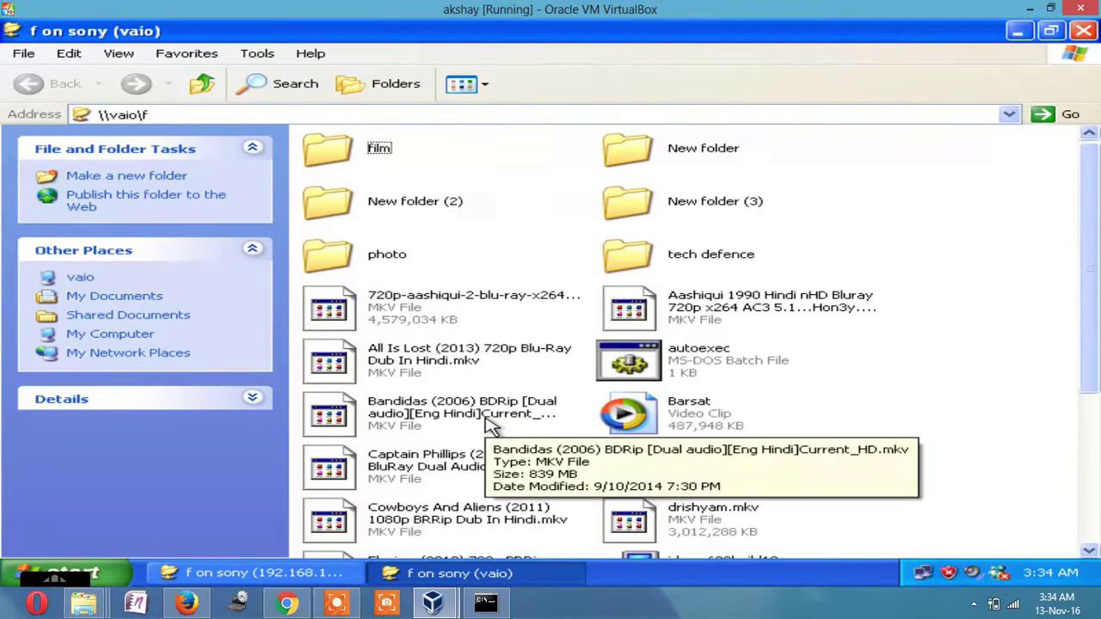